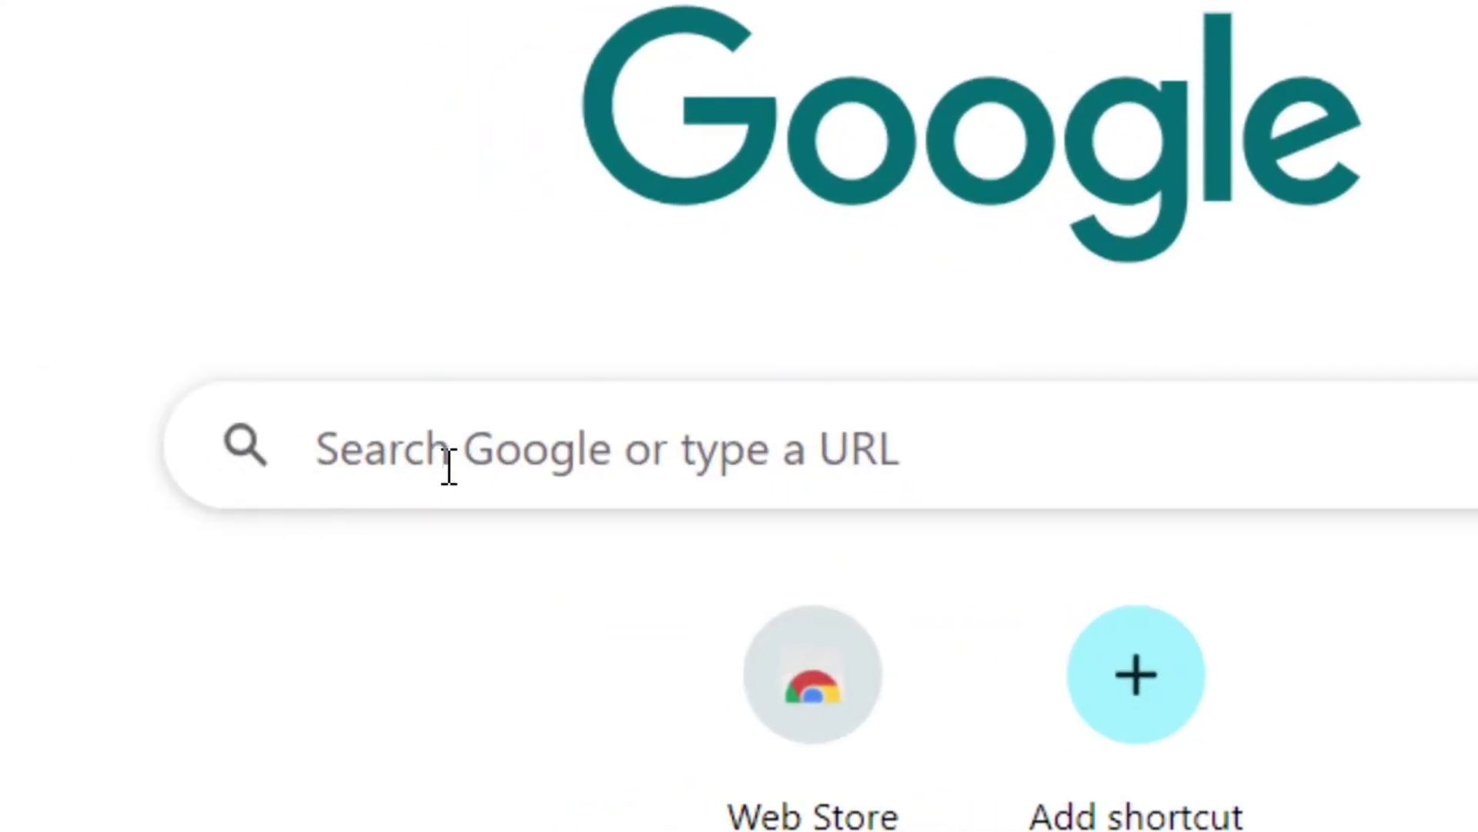
Search Google for 'awardspace'.
click(449, 466)
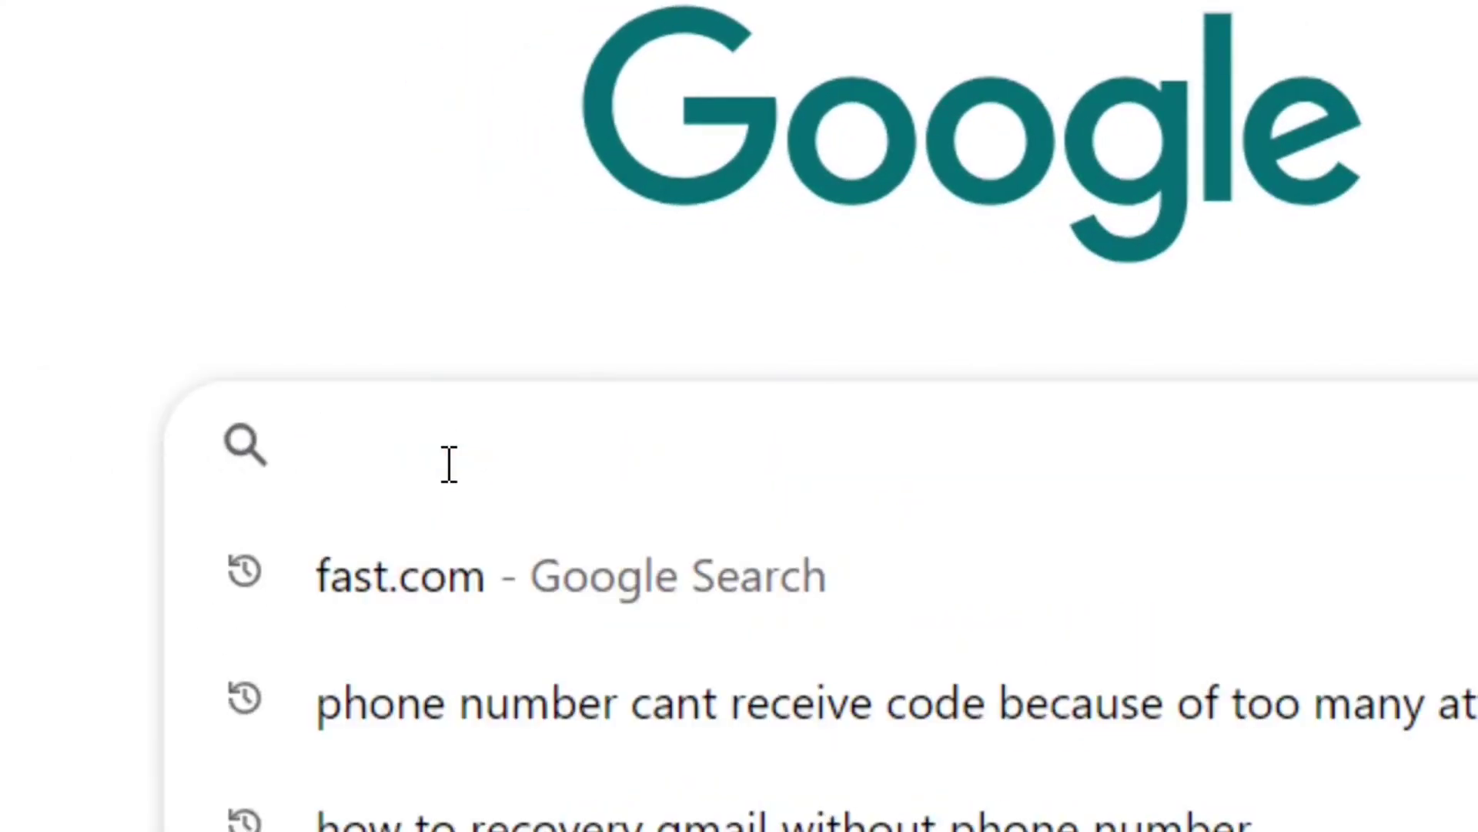
text(awardspace)
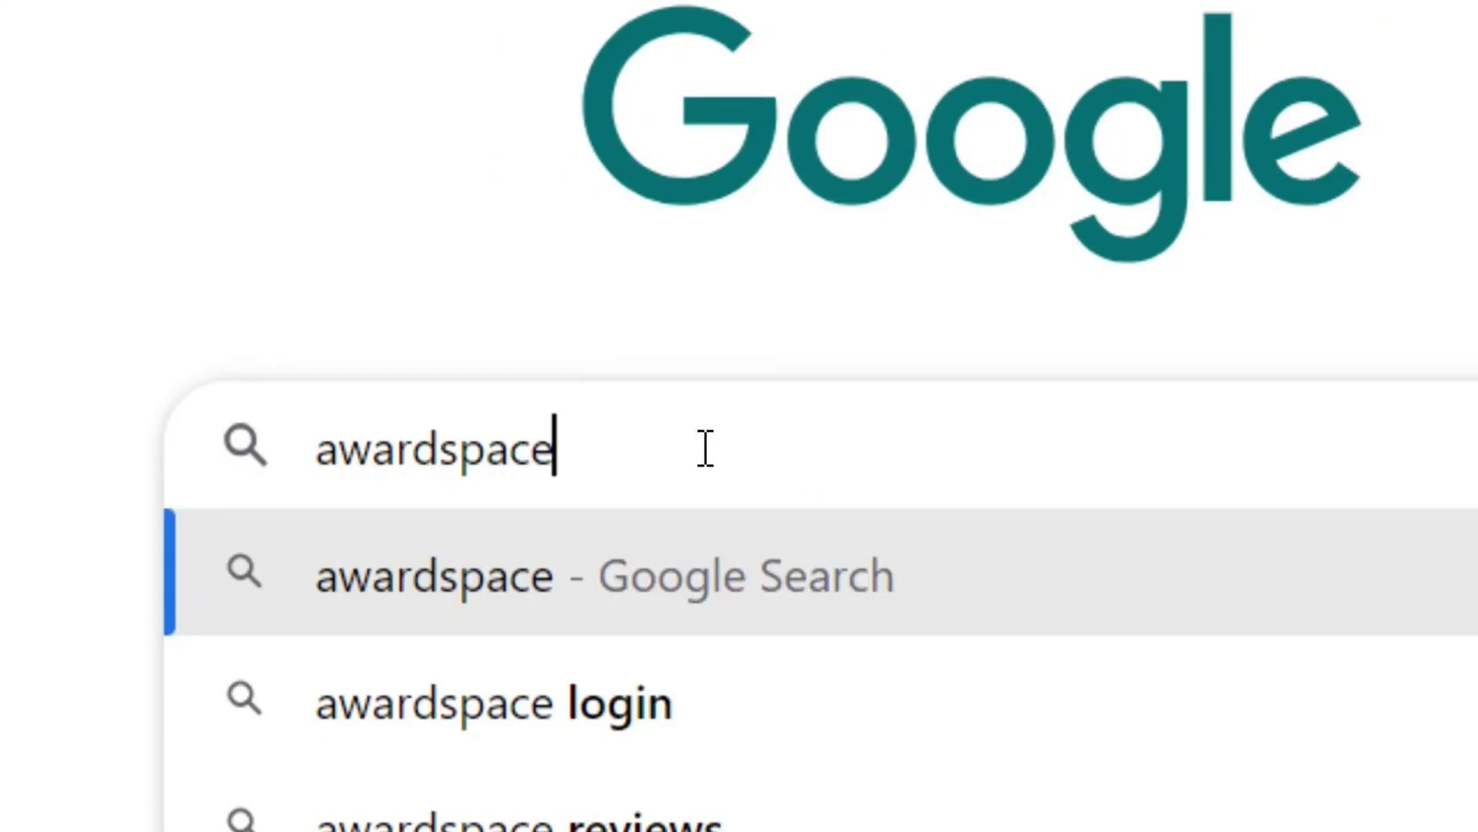
key(Return)
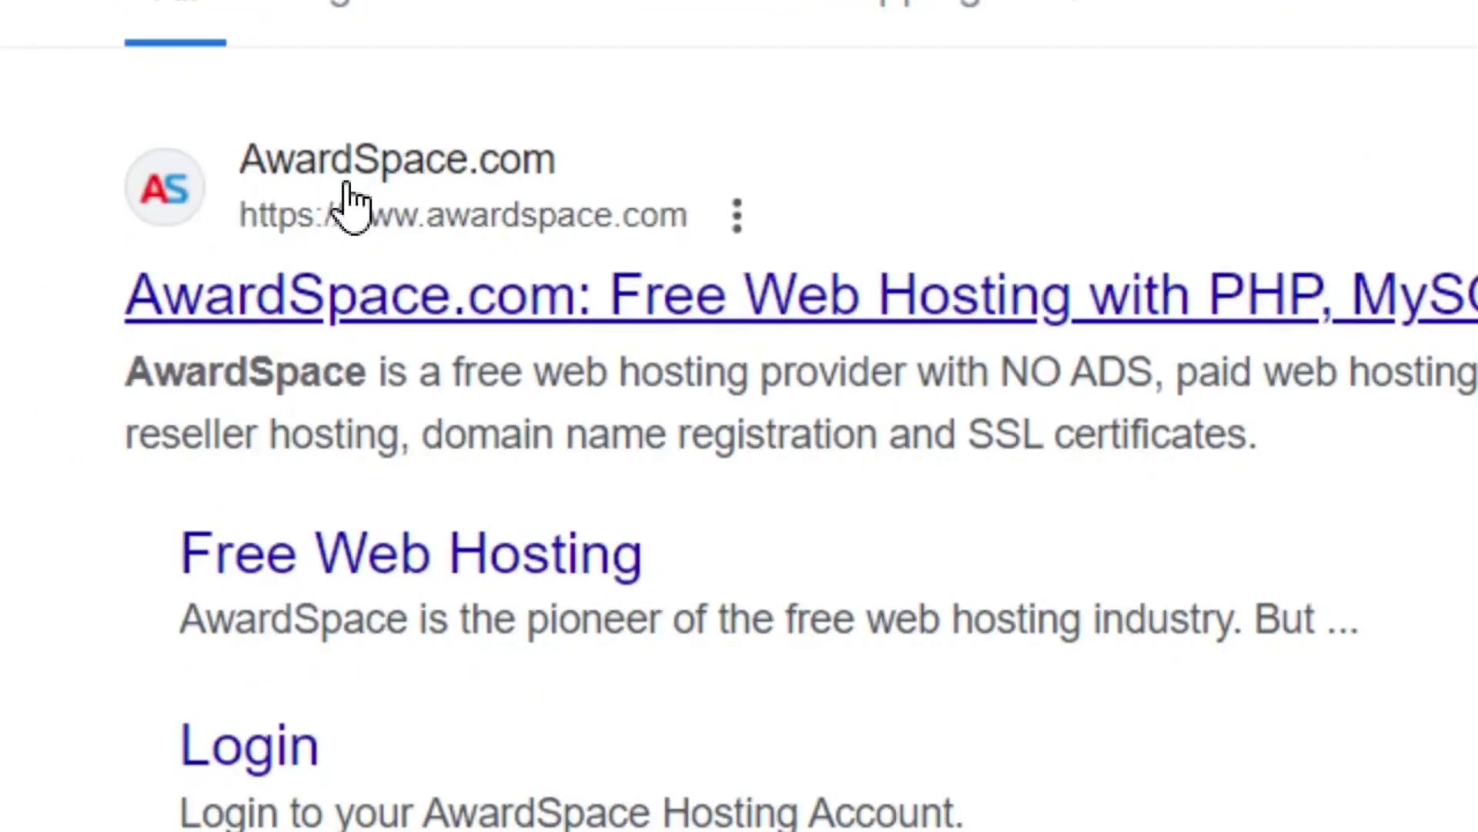
Go from the AwardSpace.com result to its Free Hosting signup page.
click(435, 189)
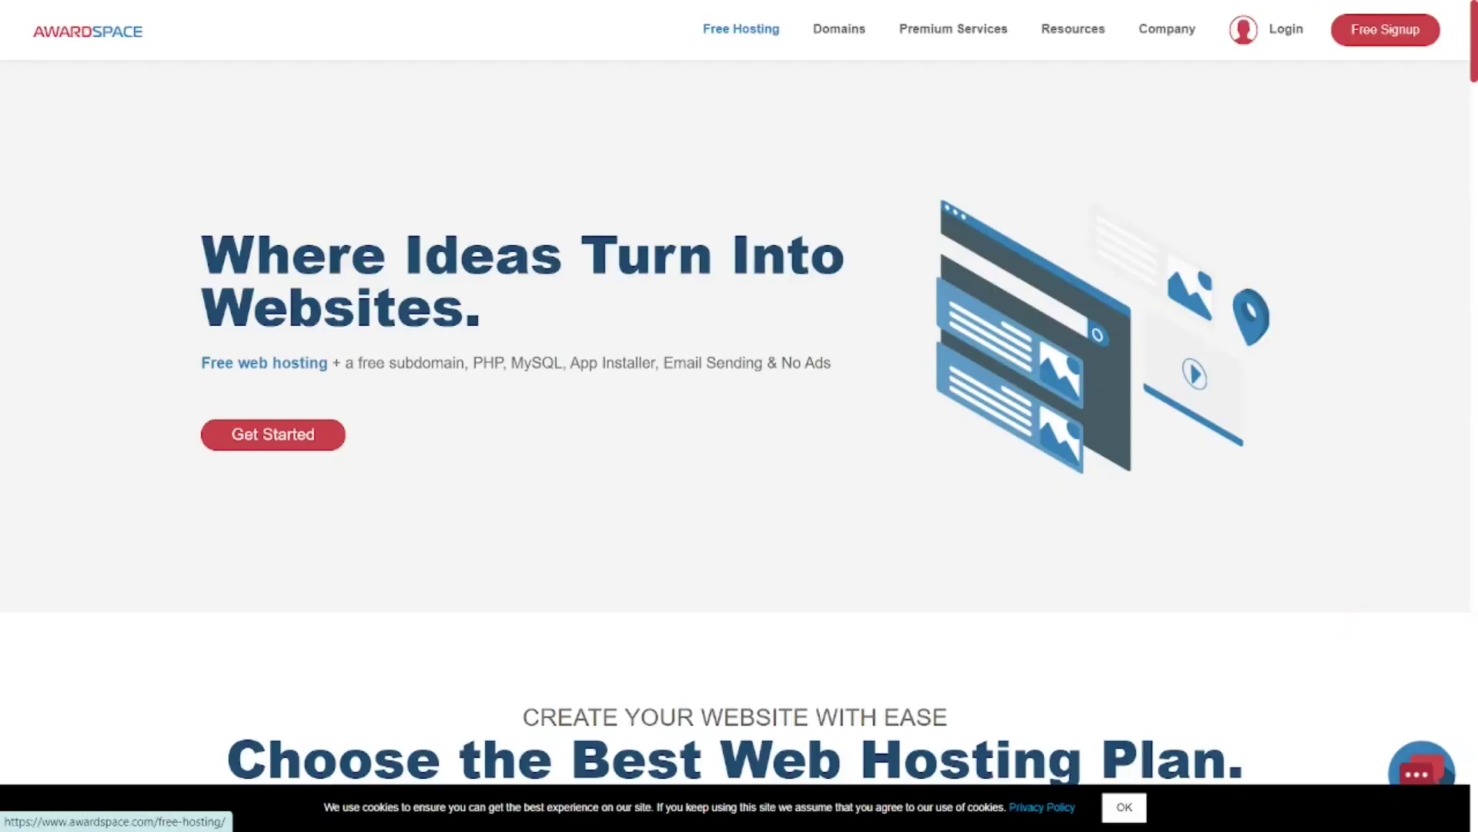
click(734, 92)
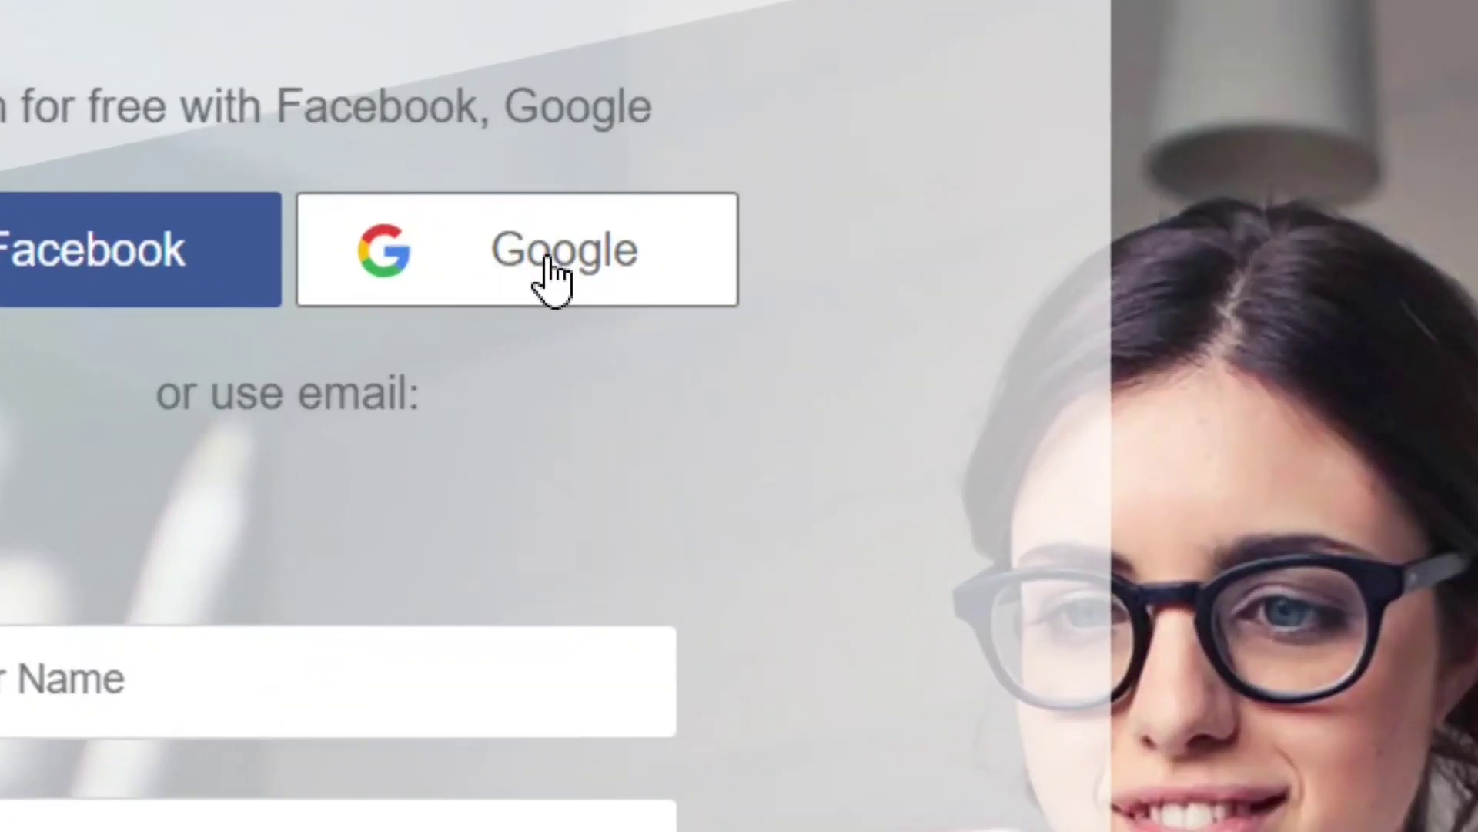
Sign up to AwardSpace with the existing Google account, allowing it to share account details.
click(547, 258)
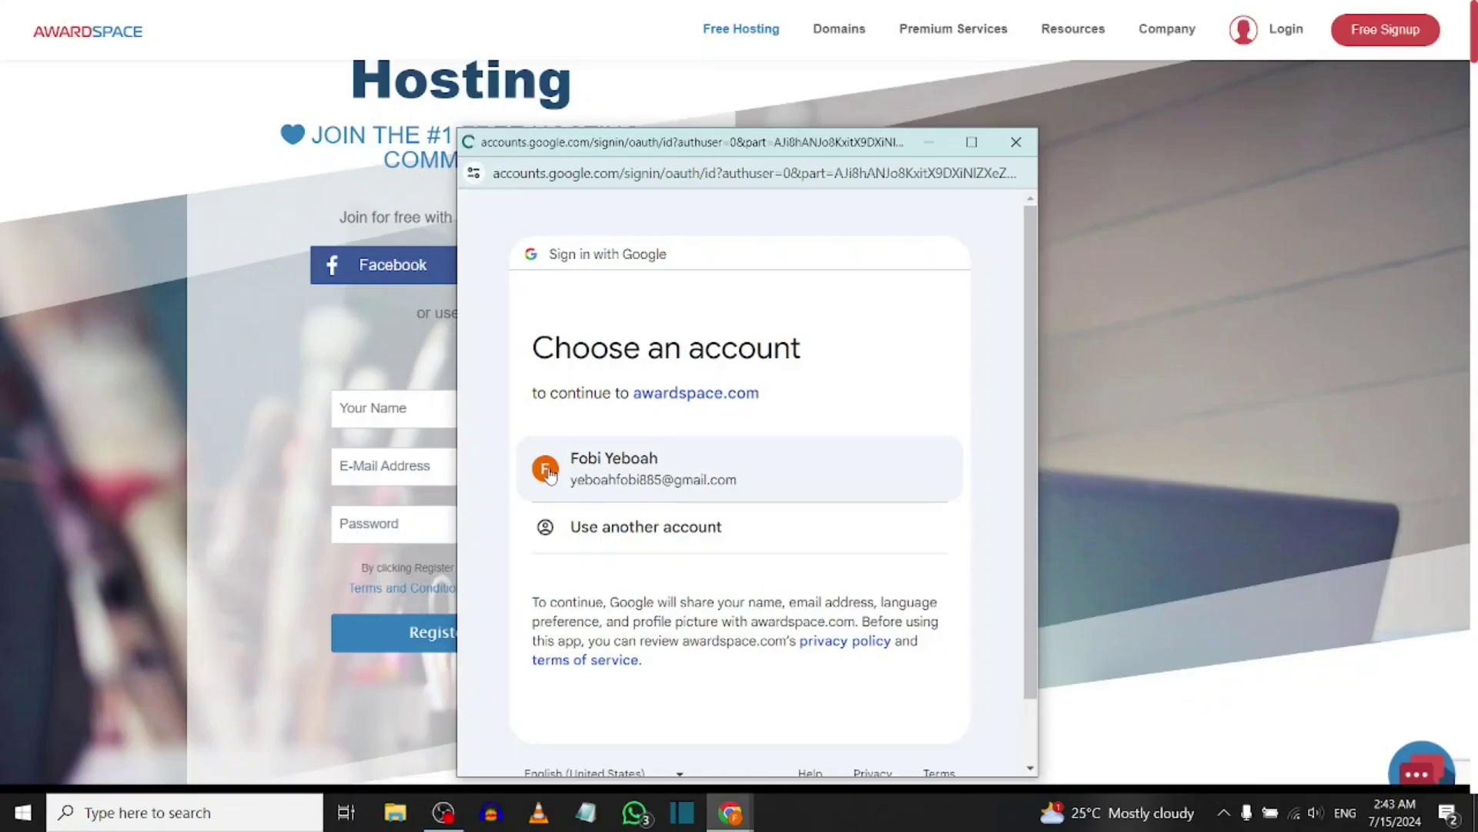
click(657, 460)
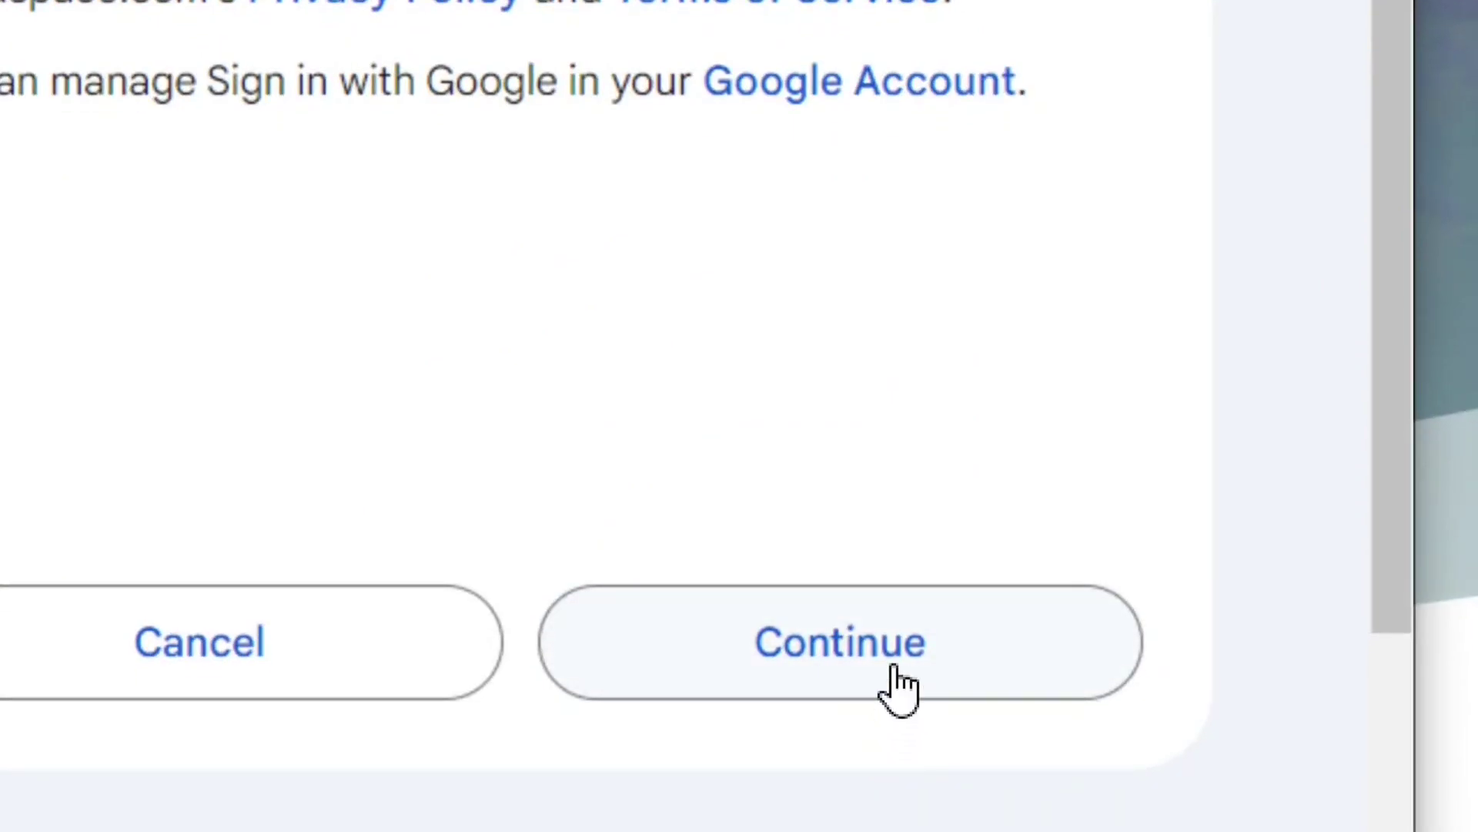
click(865, 708)
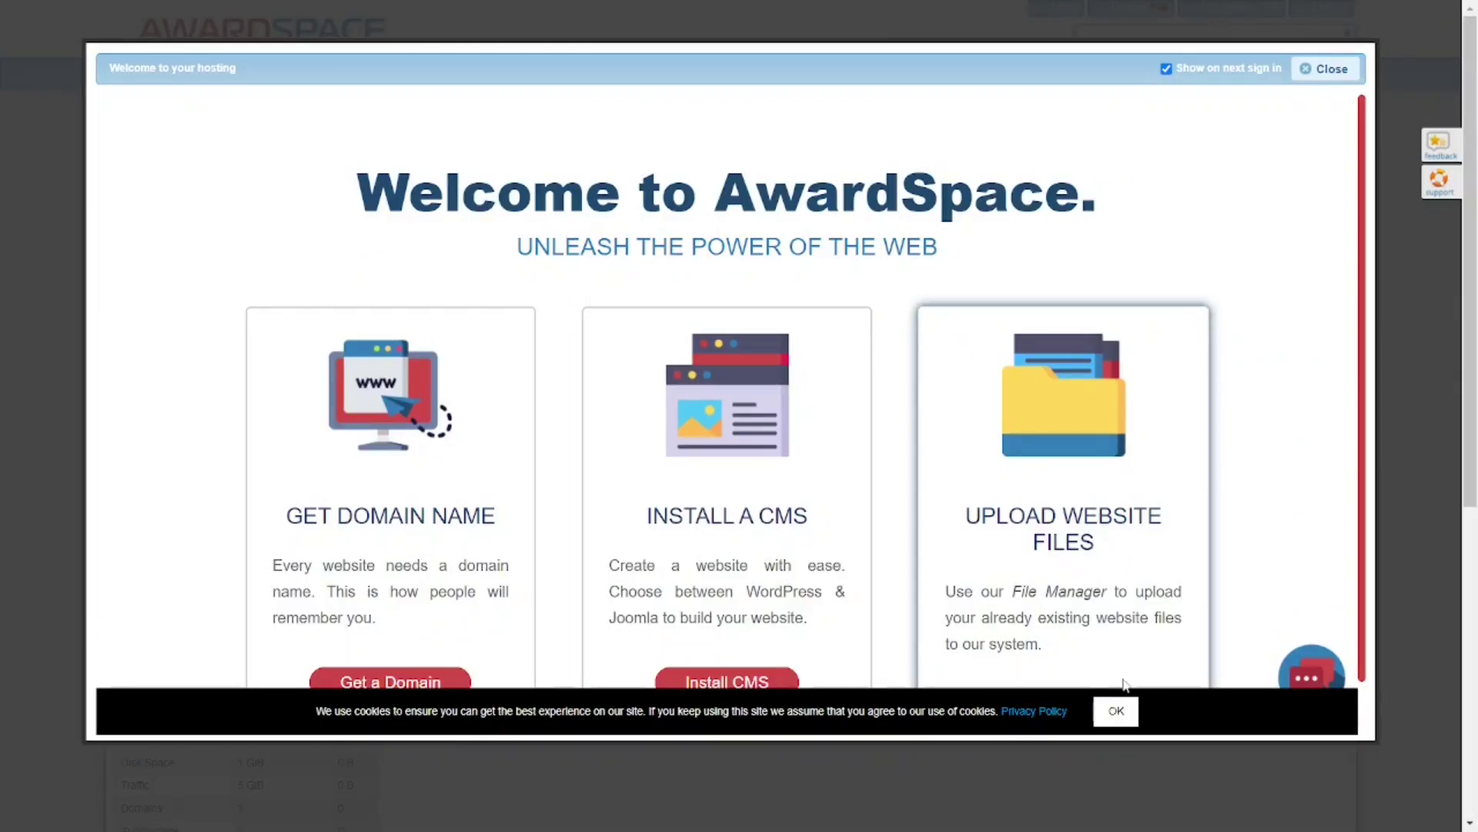
Accept the cookie notice and scroll the welcome window down to the three starter cards.
click(1116, 710)
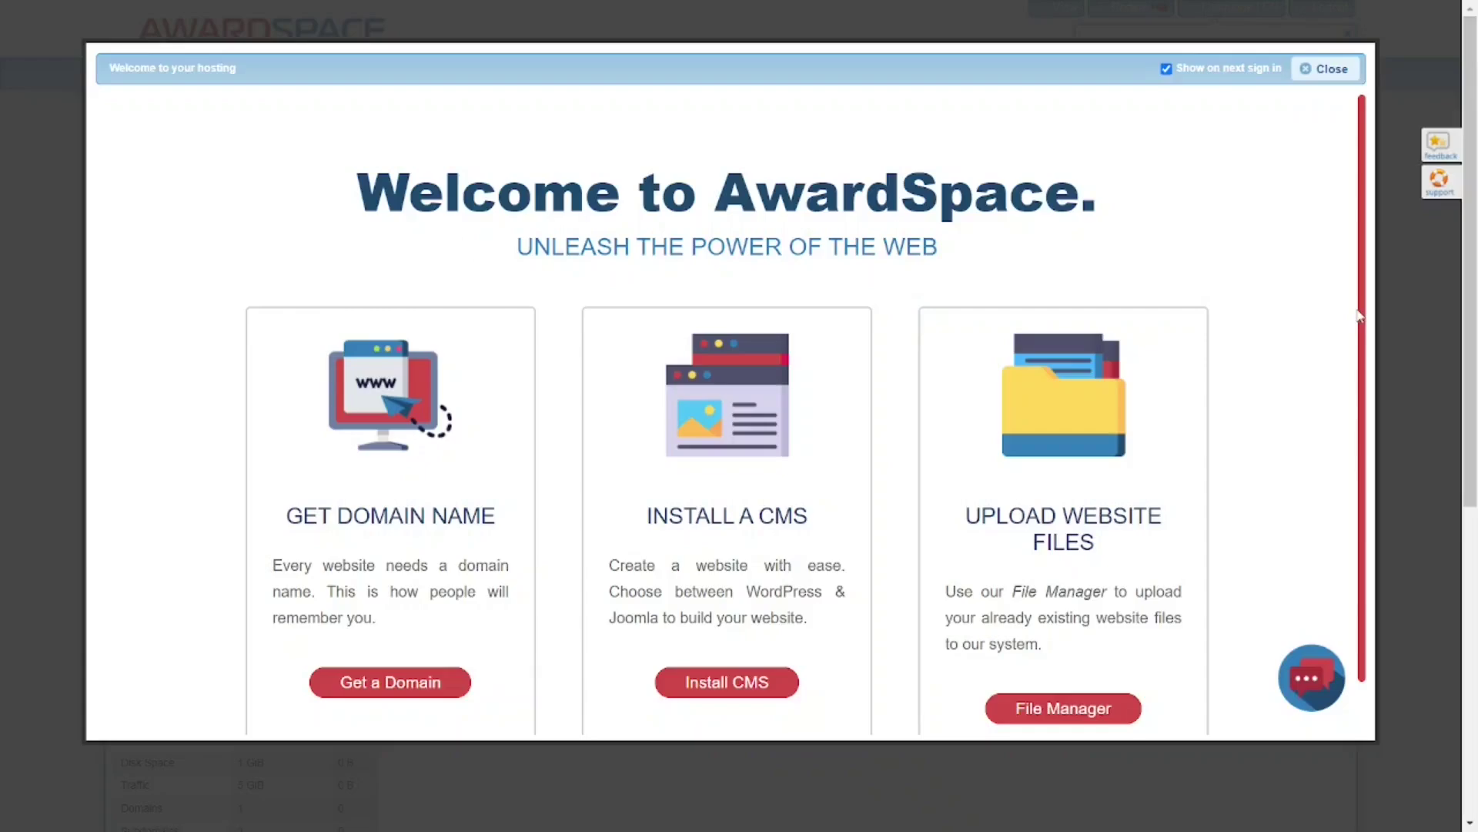
drag(1360, 315, 1365, 370)
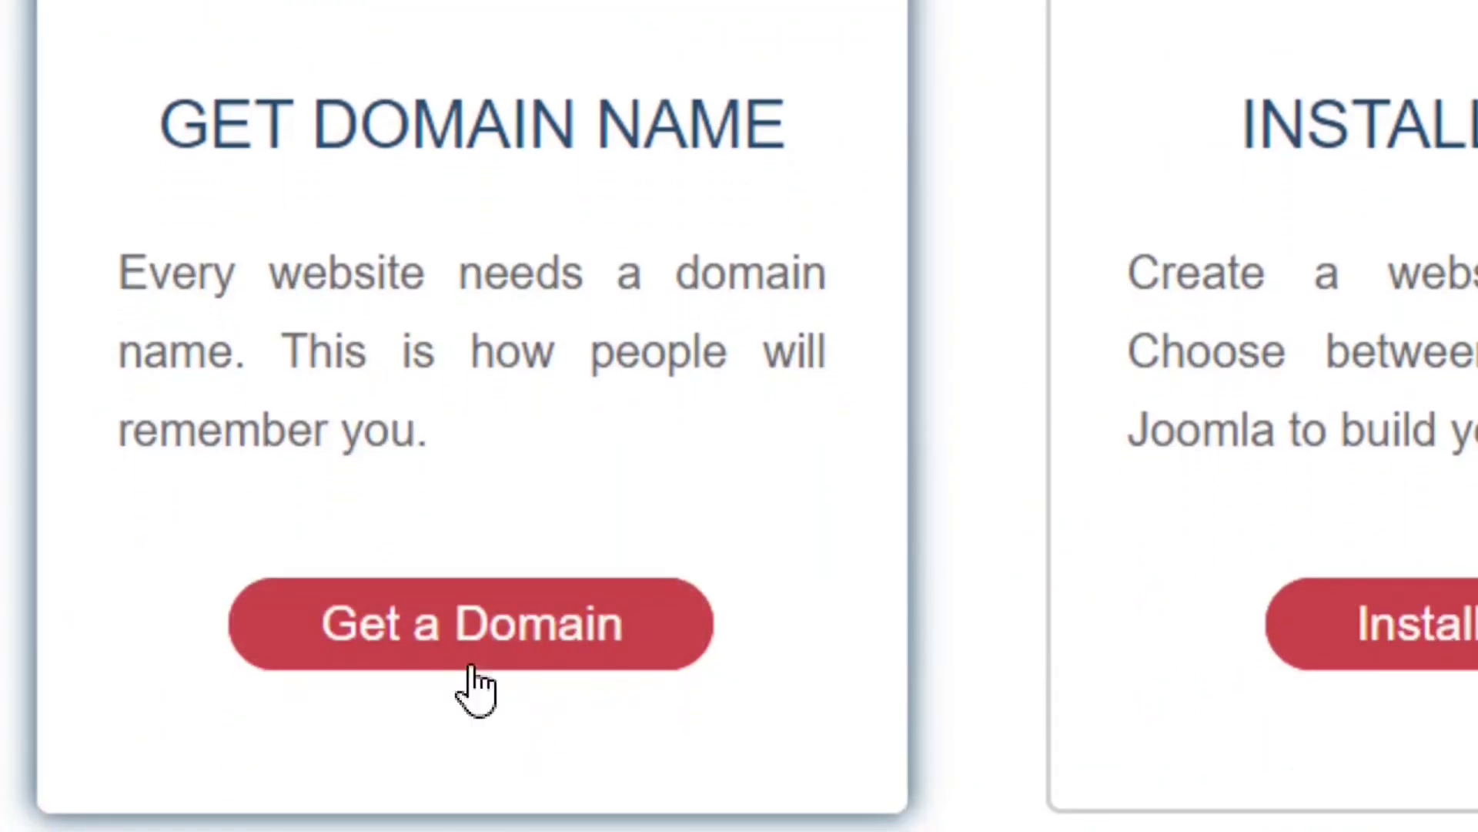
Under Get a Domain, create the free subdomain bloggingtools on atwebpages.com.
click(469, 651)
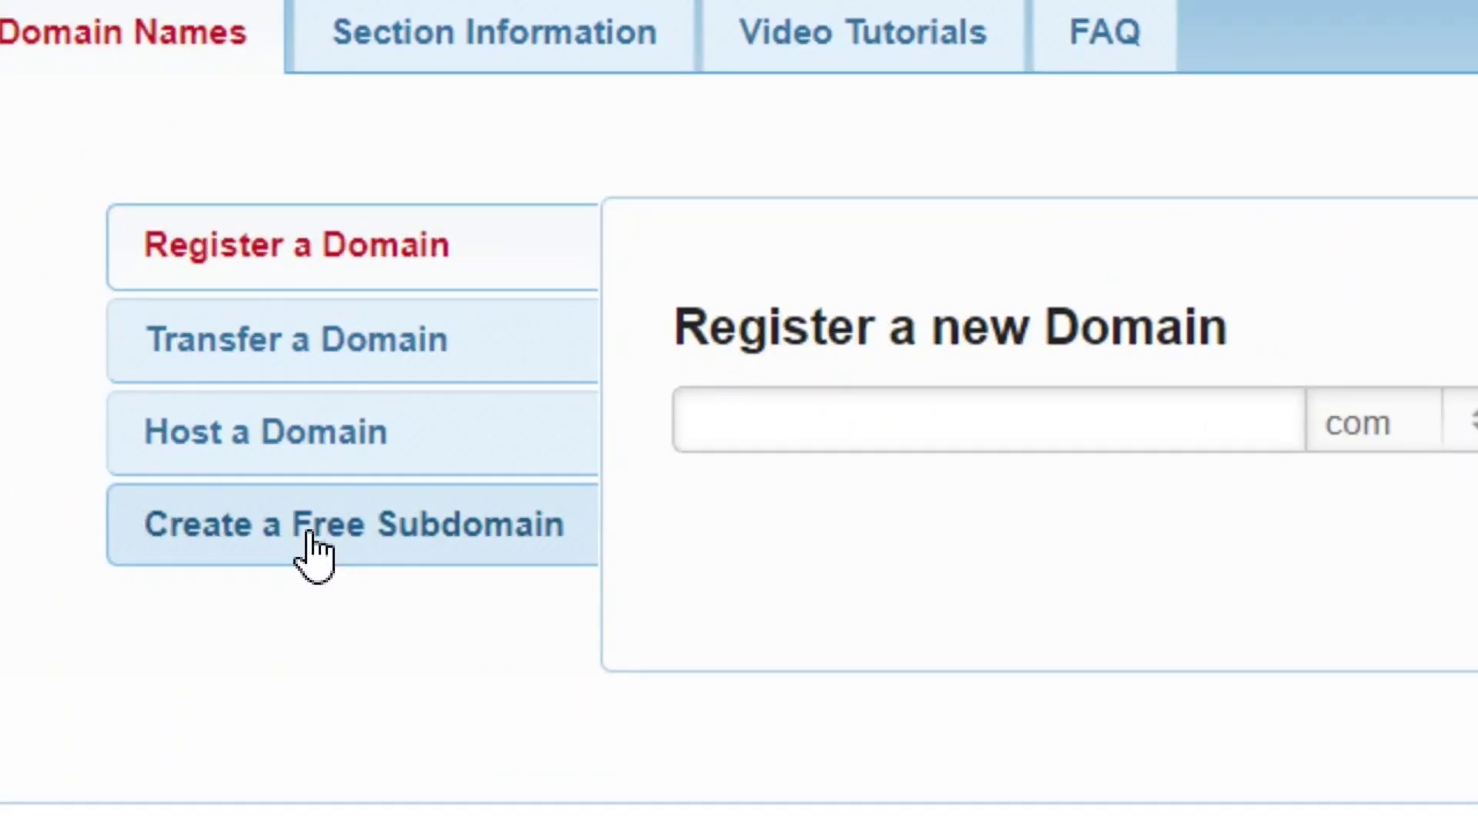
click(313, 539)
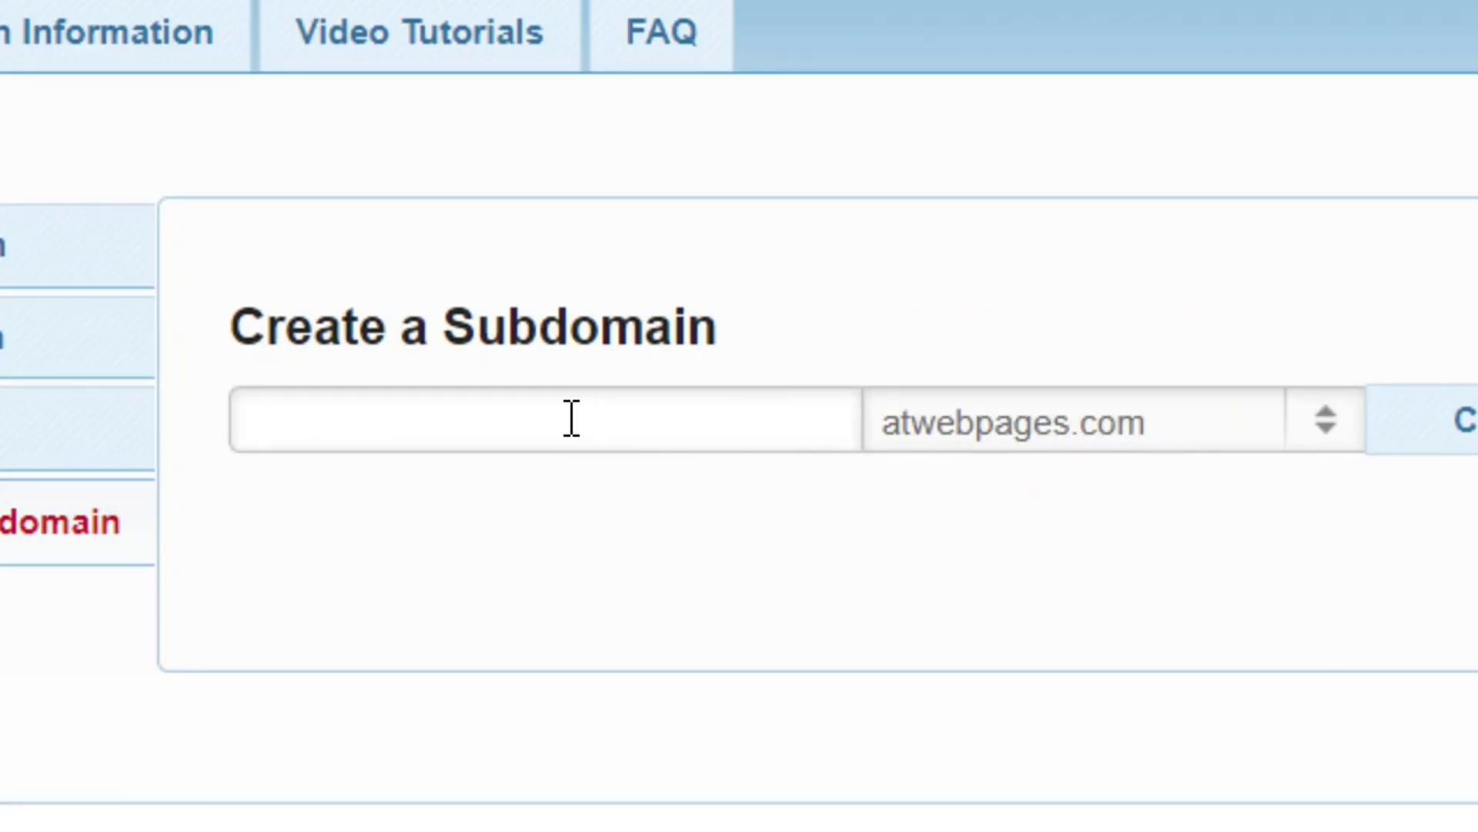
text(ogging)
text(tools)
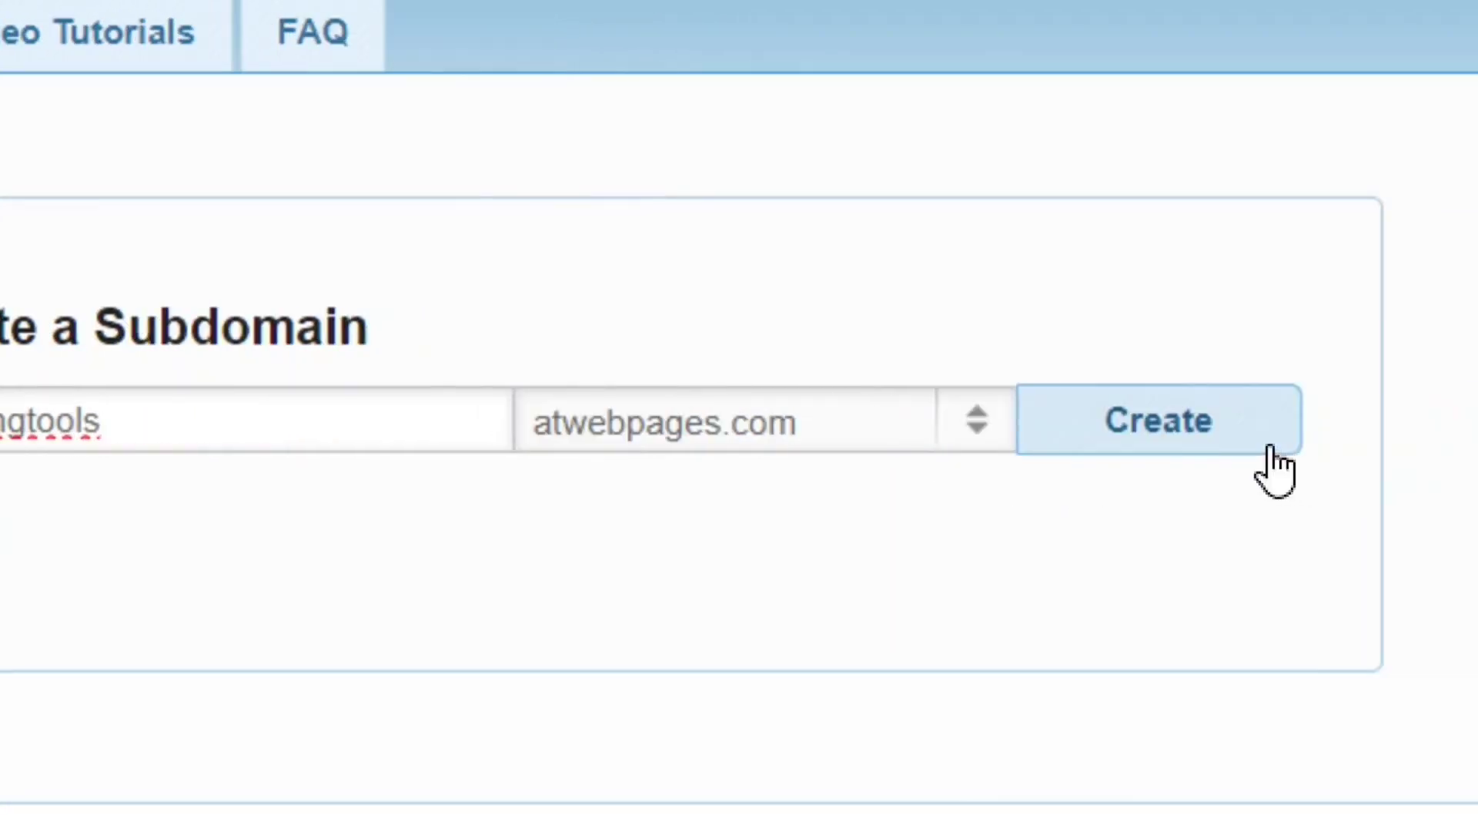
click(1440, 420)
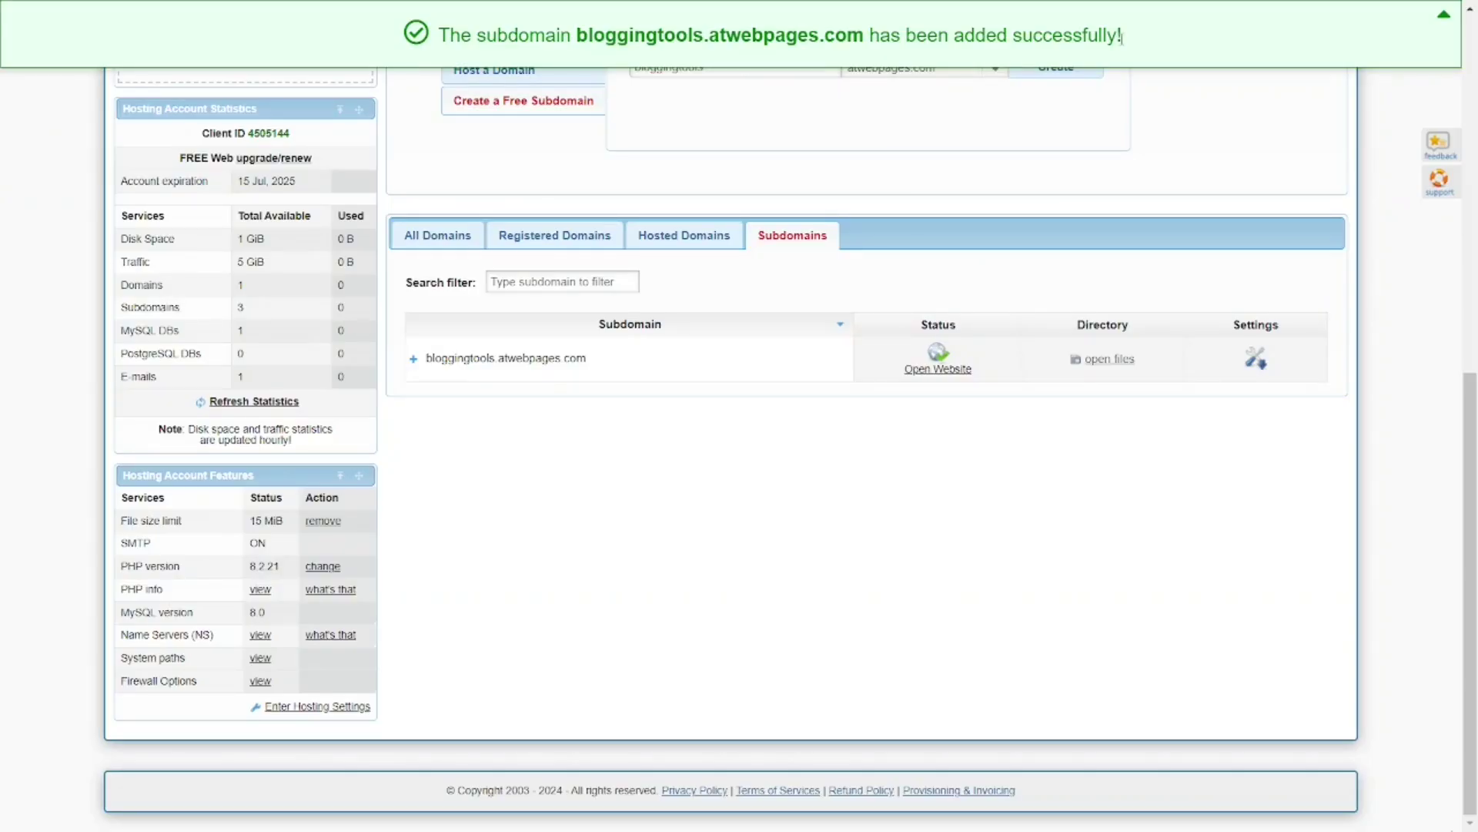
Expand the bloggingtools.atwebpages.com entry and scroll through its details and account statistics.
click(505, 358)
scroll(241, 376, up, 2)
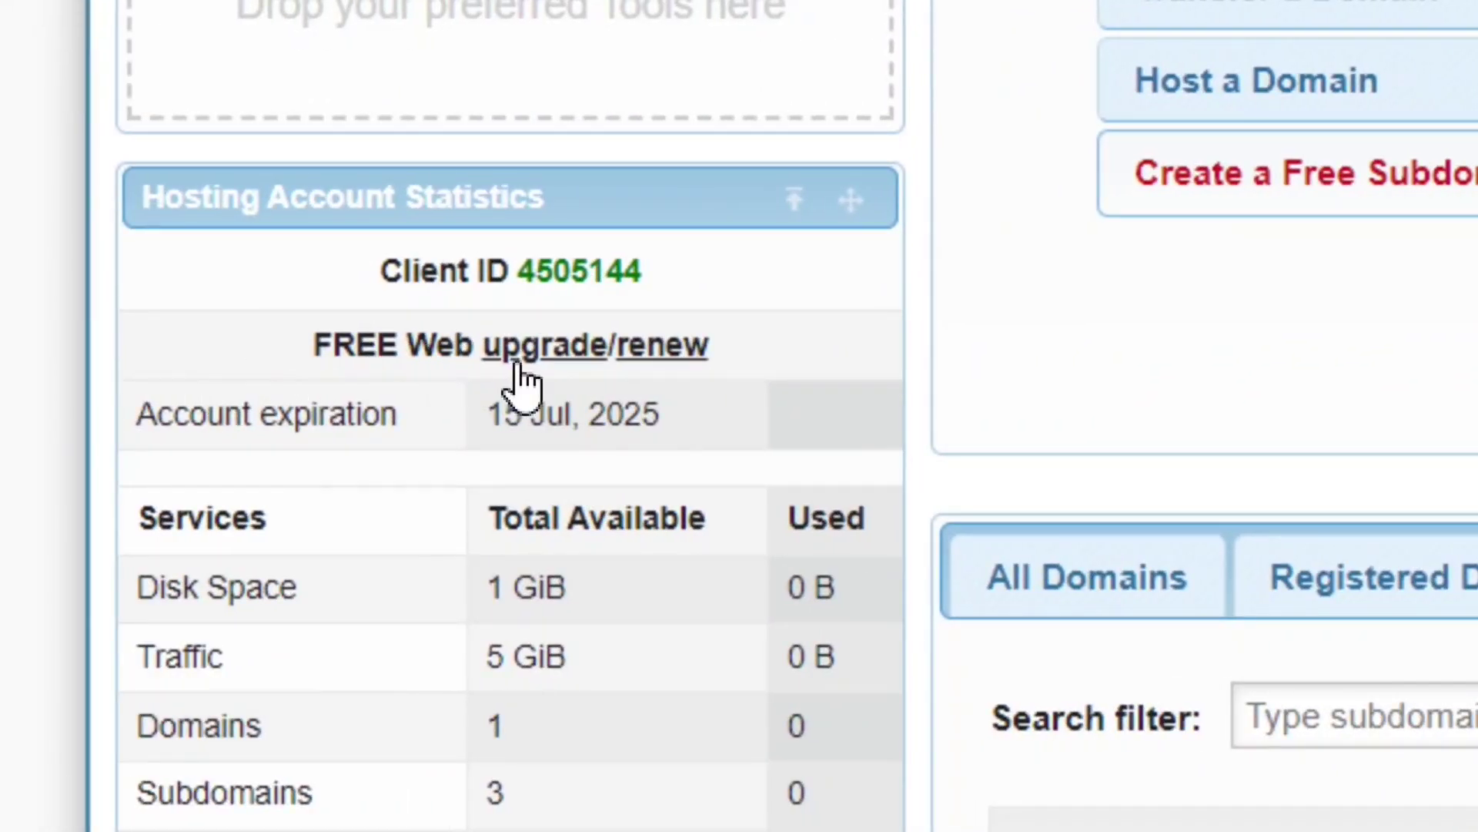
scroll(577, 719, down, 2)
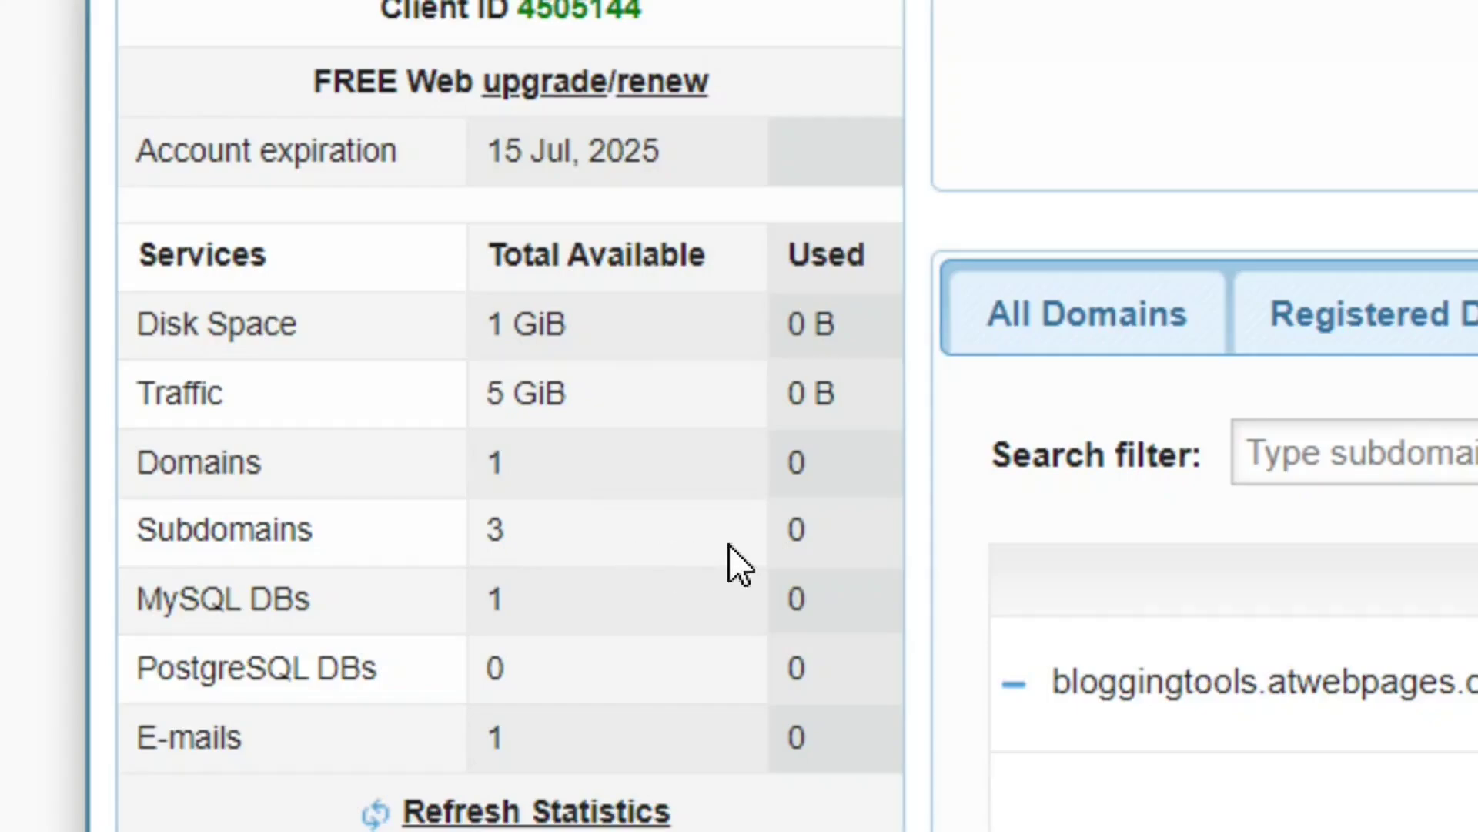
scroll(668, 676, down, 3)
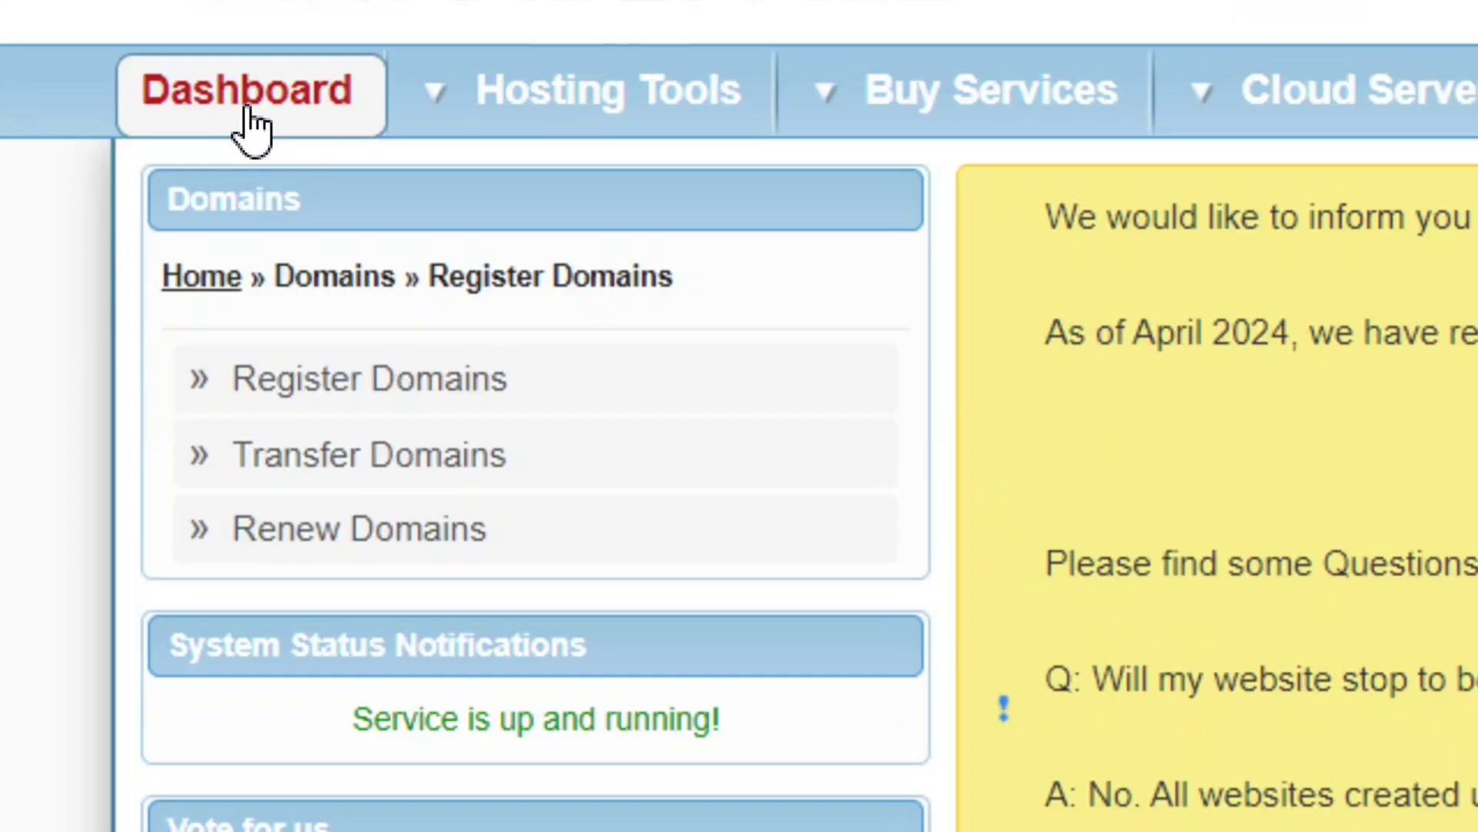
Return to the Dashboard and open Zacky App Installer from Hosting Tools.
click(247, 123)
scroll(740, 416, down, 10)
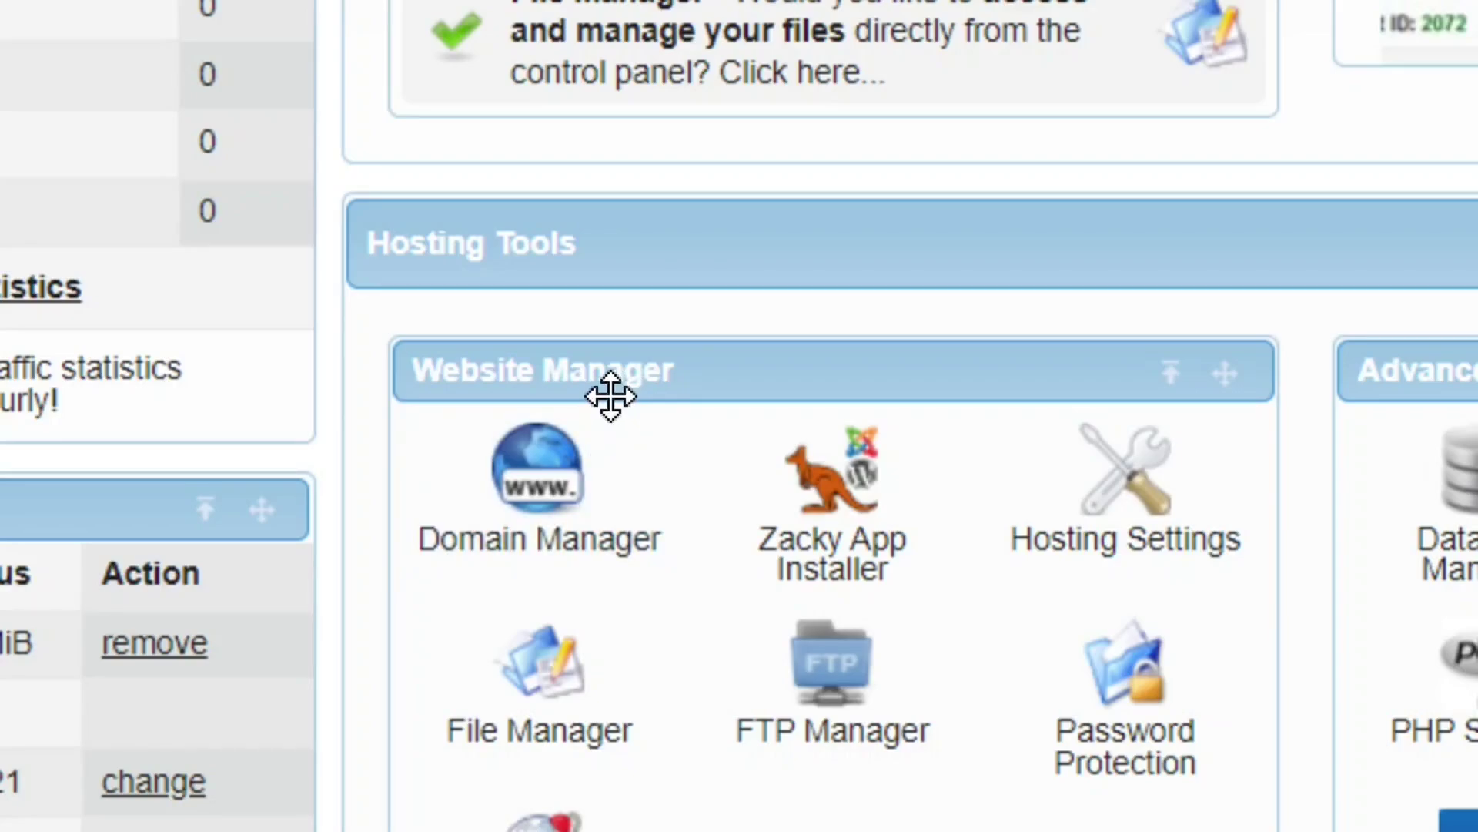
scroll(815, 747, down, 3)
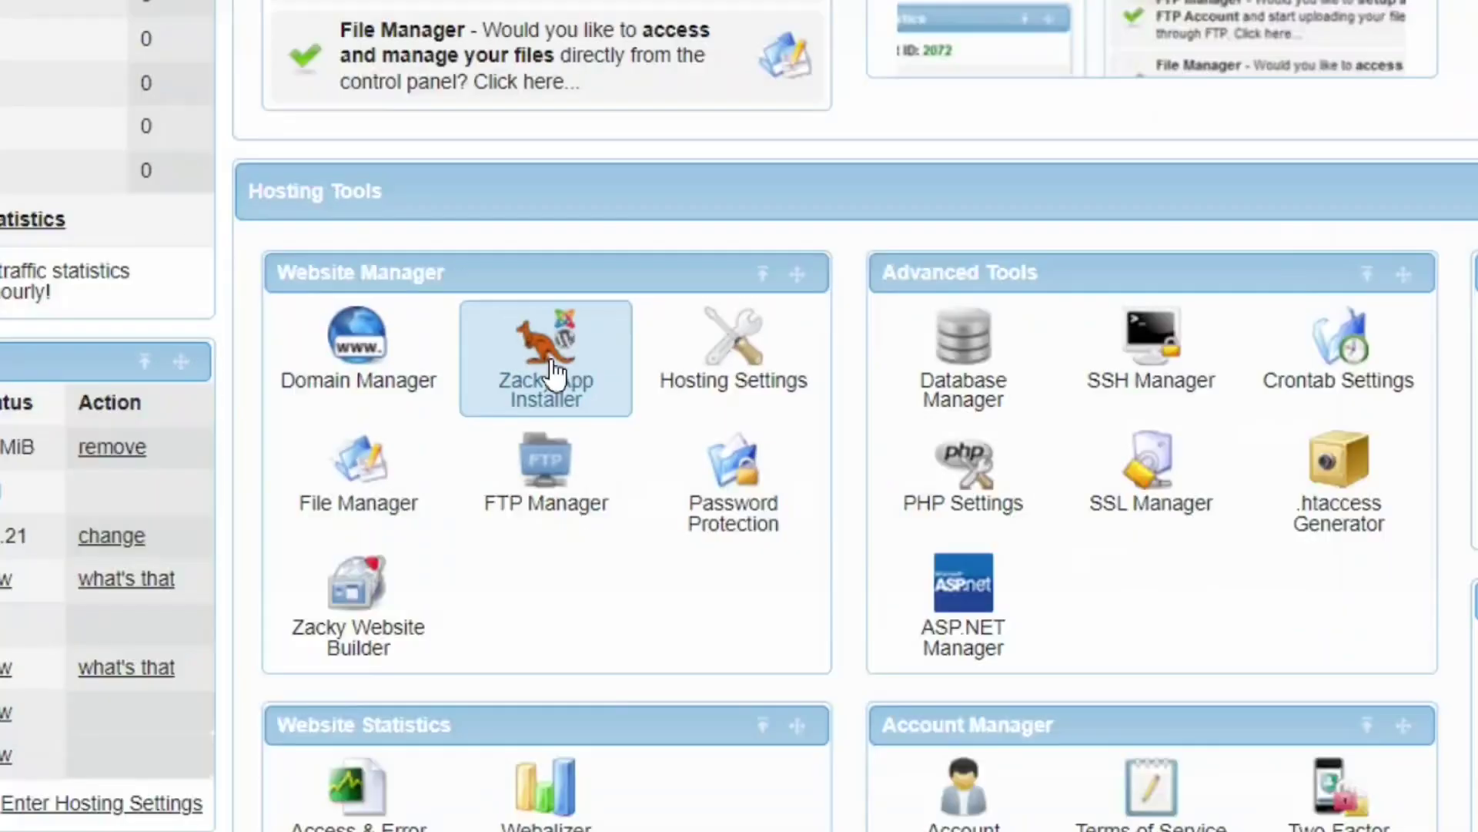
click(847, 291)
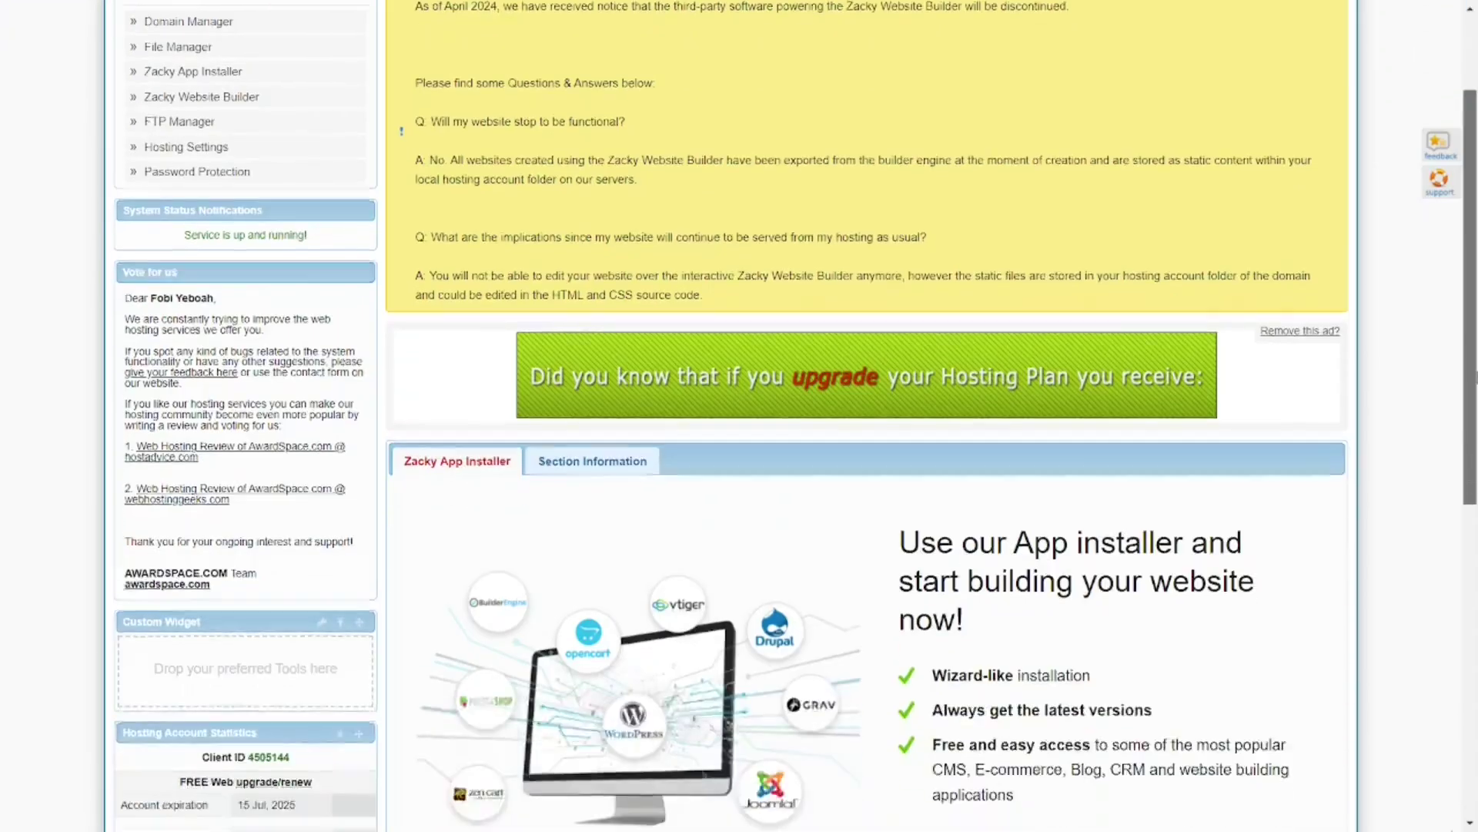
Scroll to the installer panel and highlight WordPress among the allowed apps.
scroll(1022, 552, down, 5)
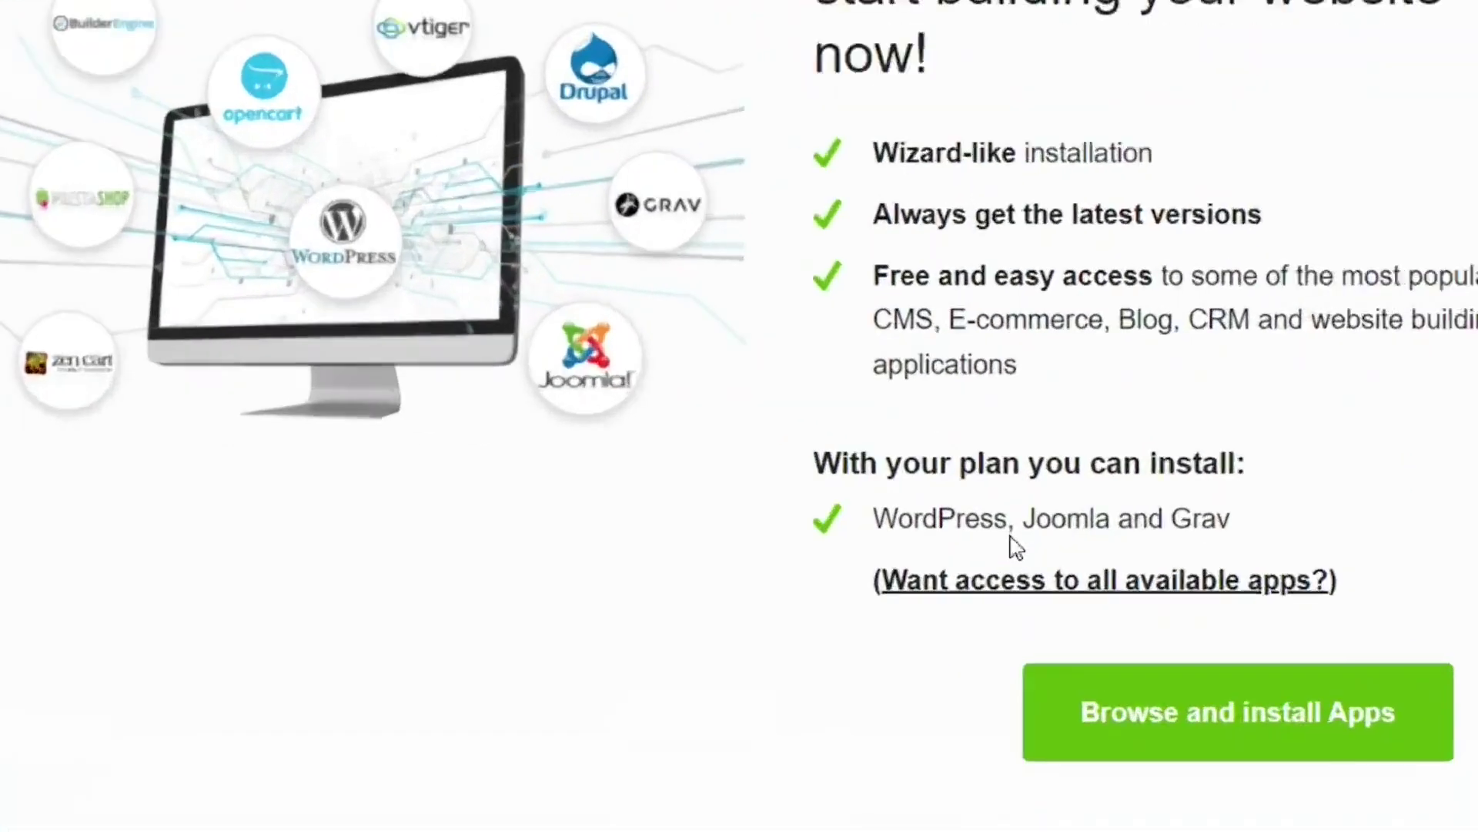
drag(1010, 530, 944, 535)
drag(729, 530, 700, 521)
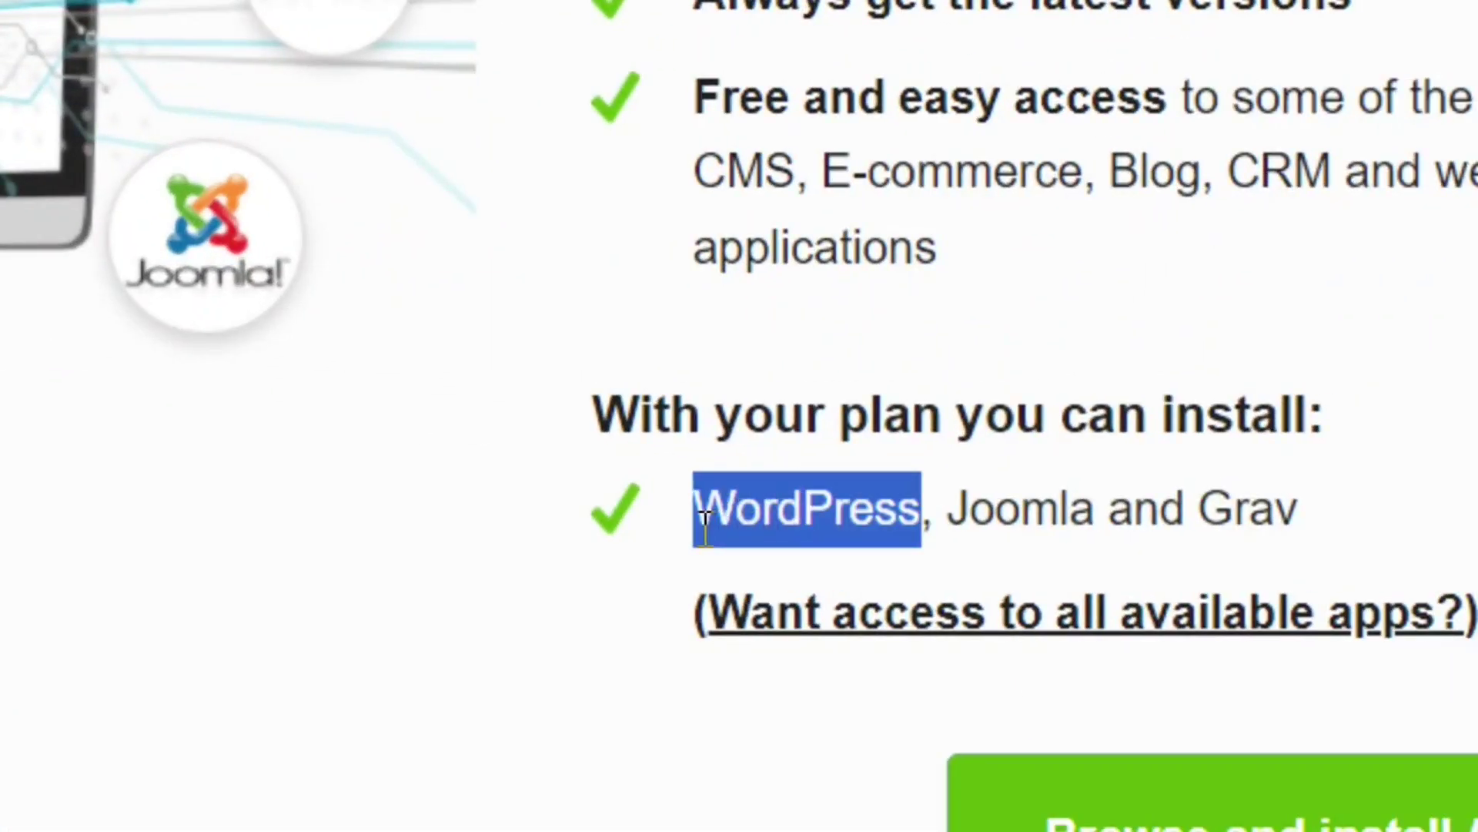
click(837, 555)
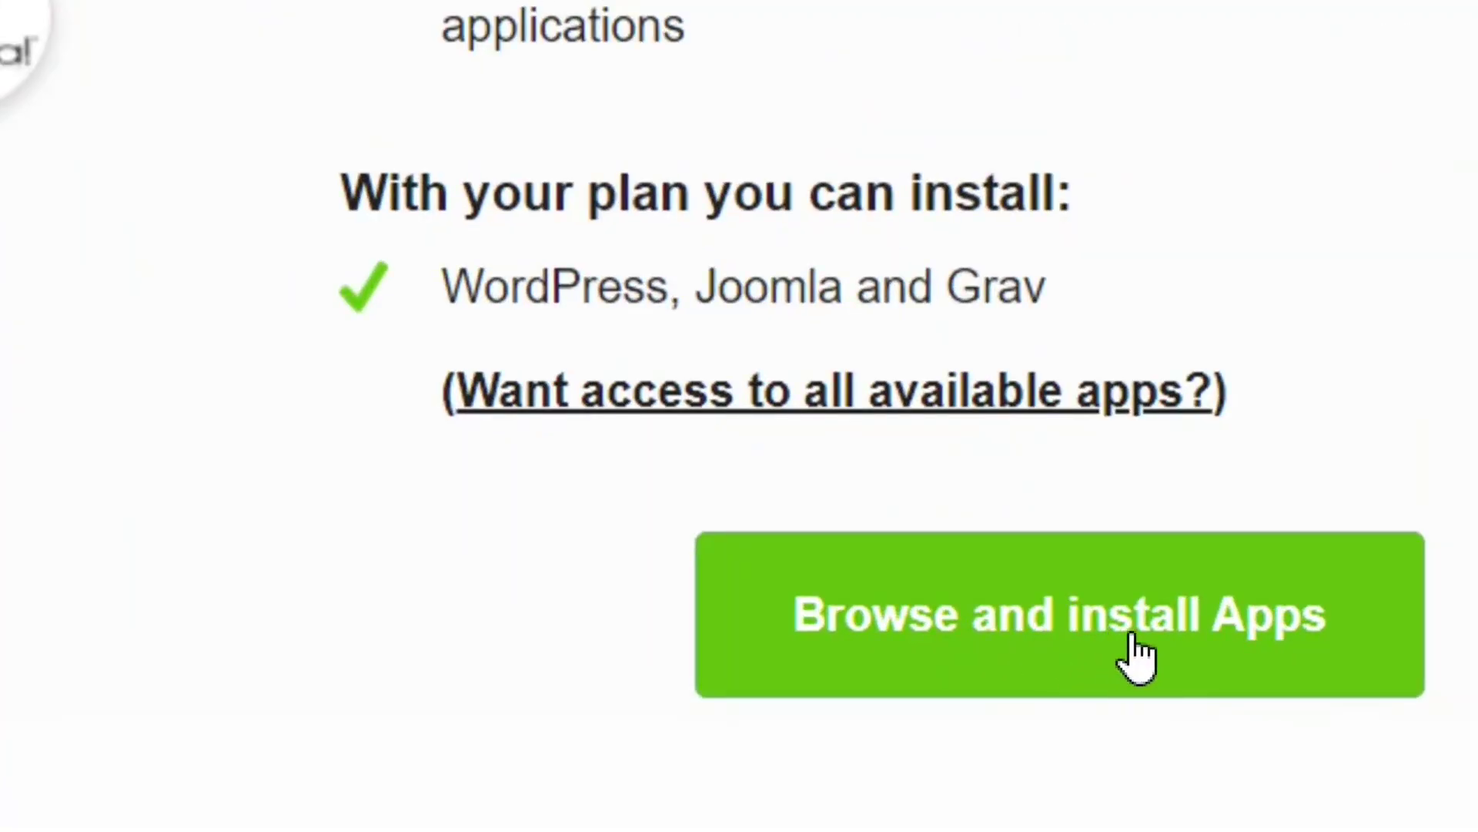
Browse the installable apps catalogue and select the WordPress card.
click(1101, 646)
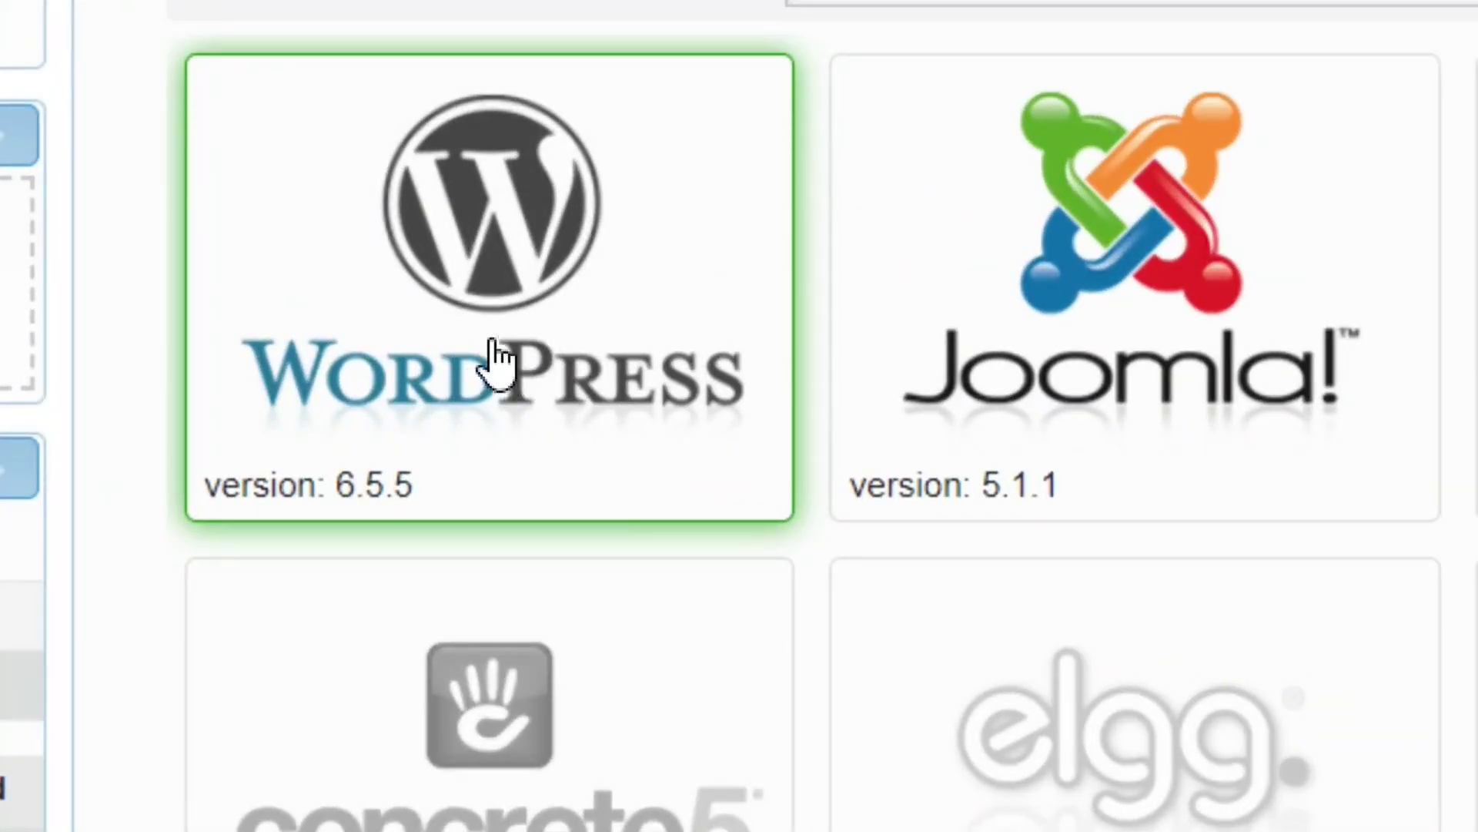
click(482, 315)
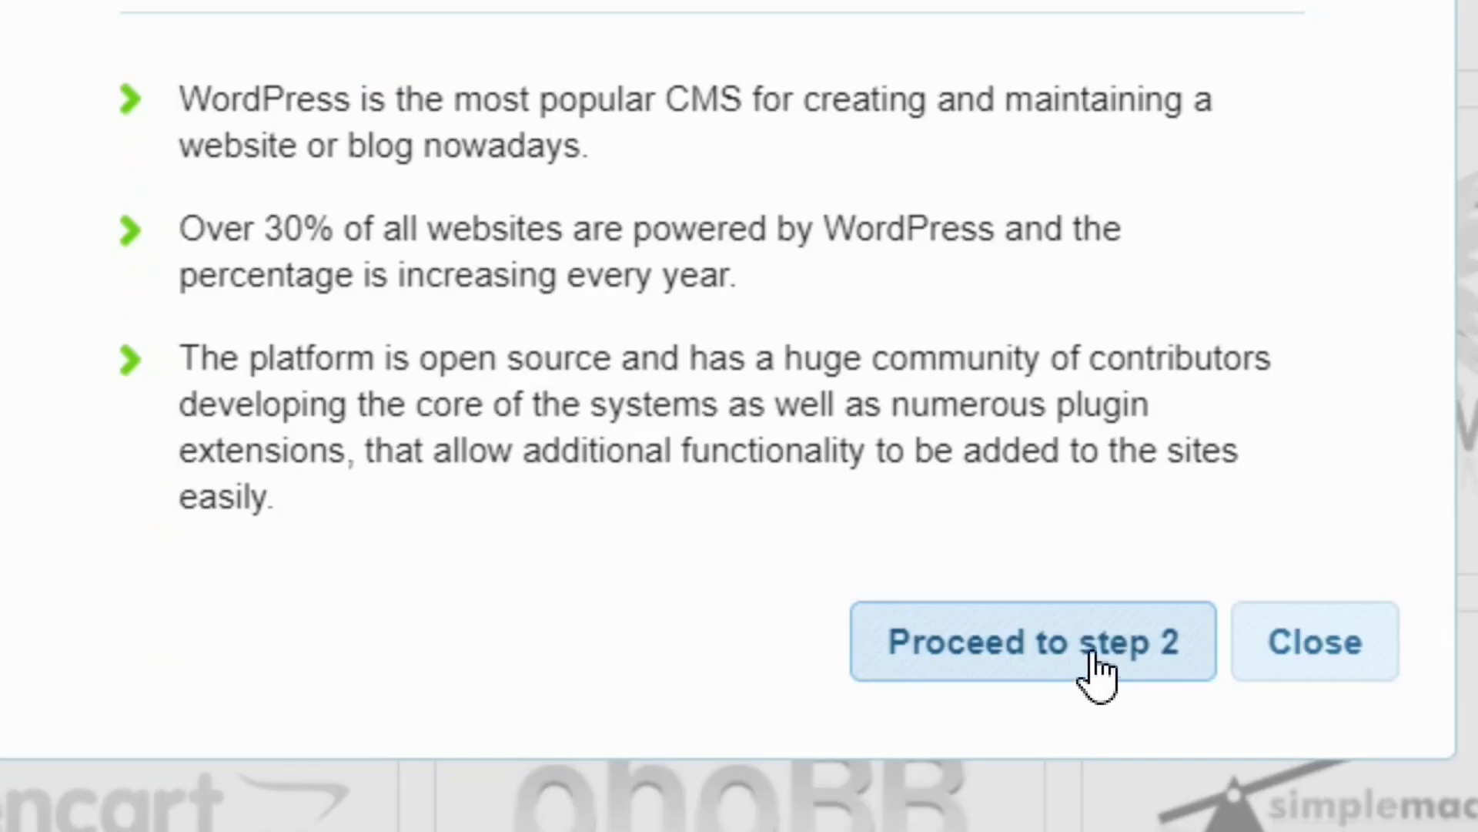
Continue to WordPress setup and replace the website title with Bloggingtools.
click(1063, 666)
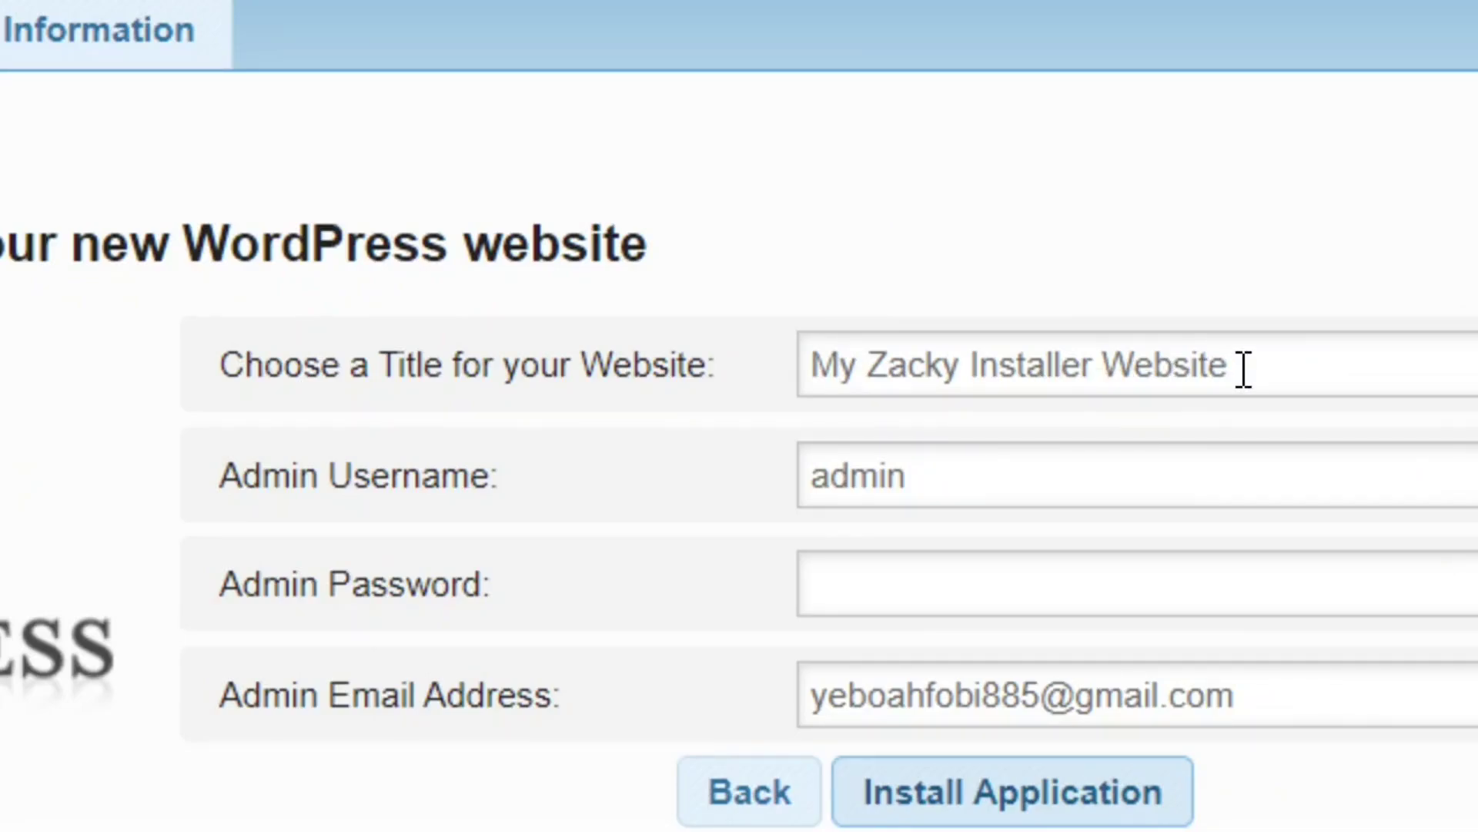
drag(1244, 369, 793, 409)
text(B)
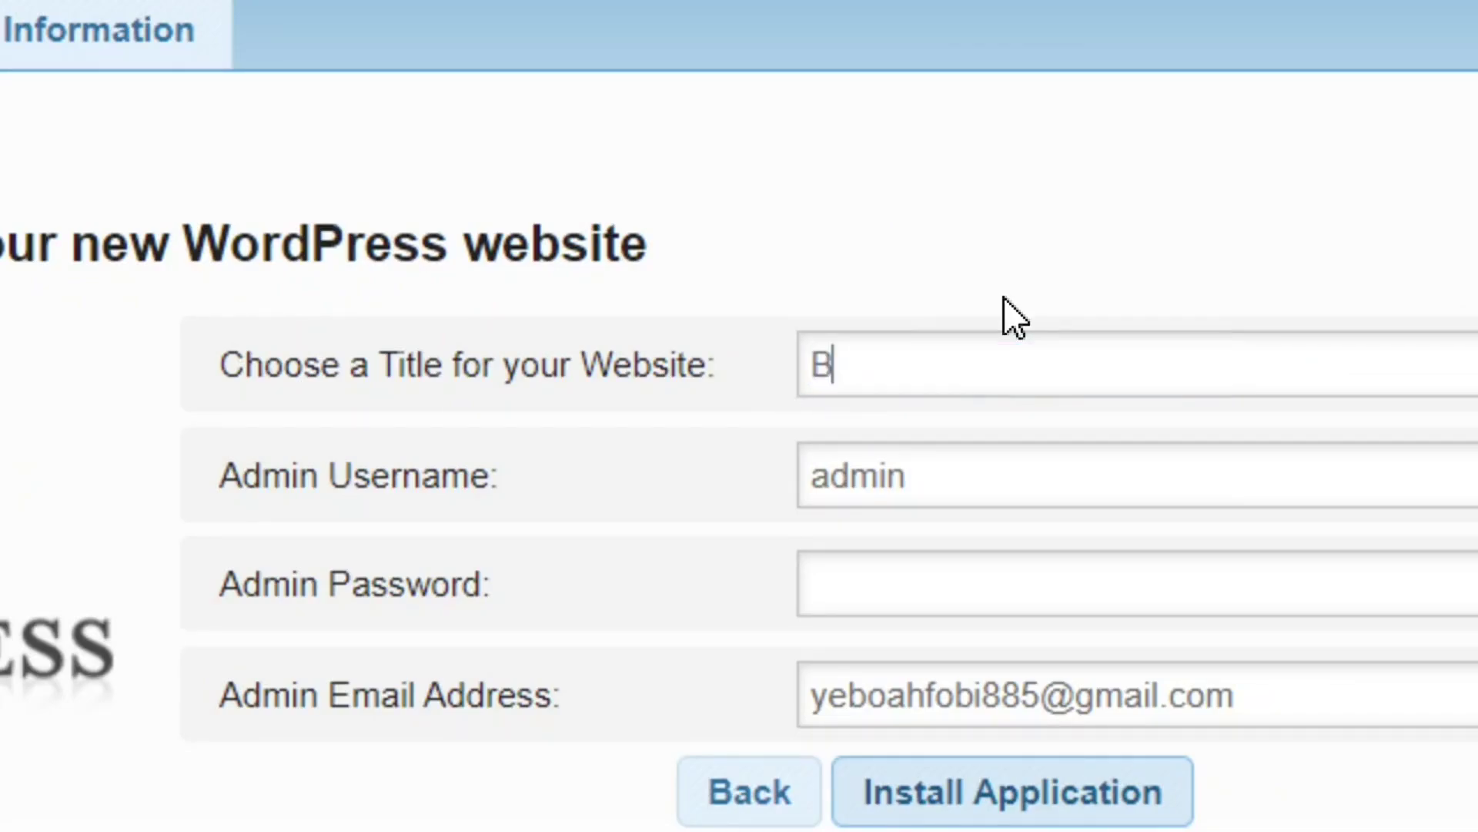
text(loggingtools)
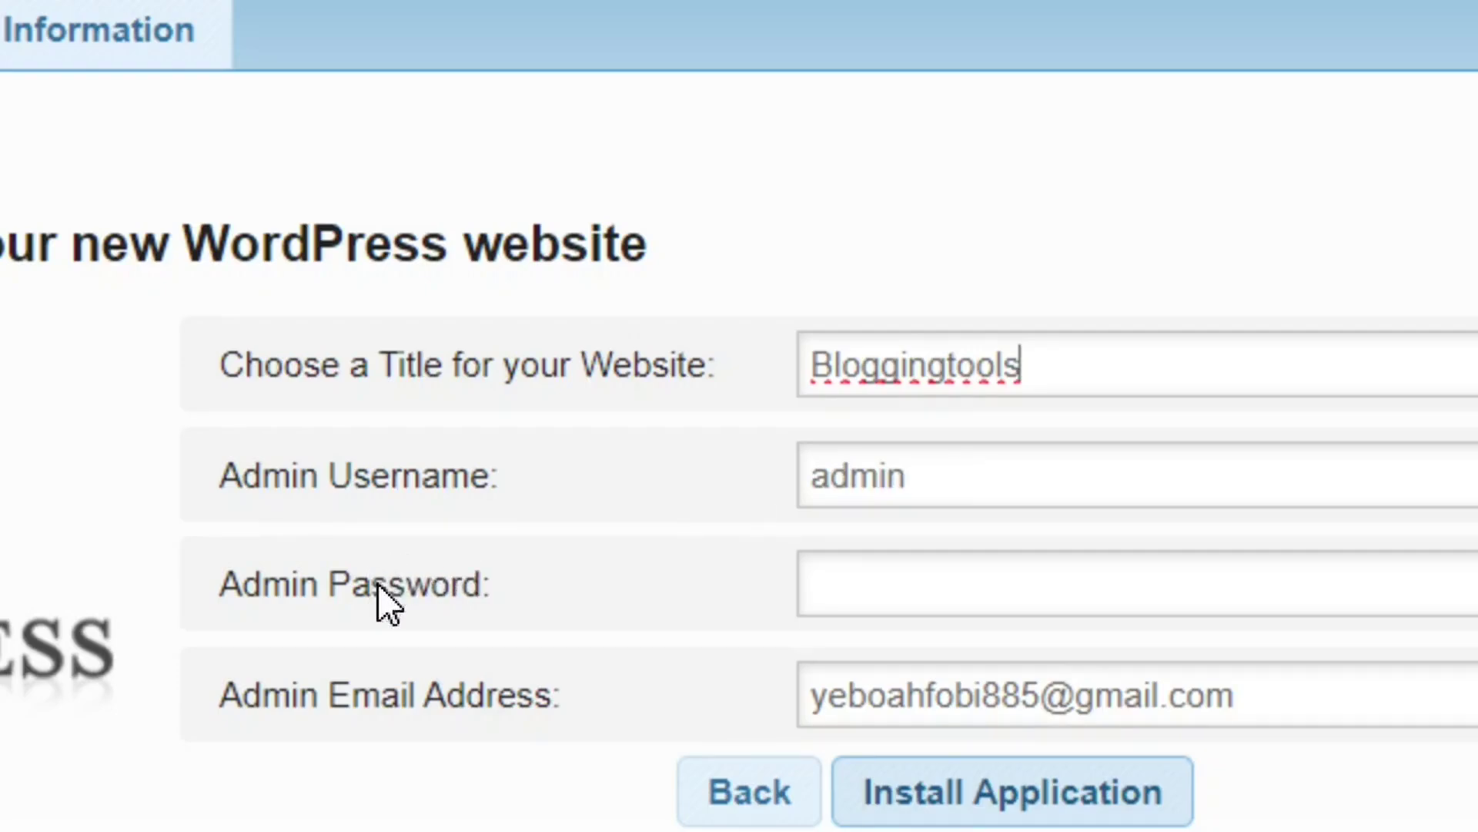
Enter the admin account password and start the WordPress installation.
click(1008, 602)
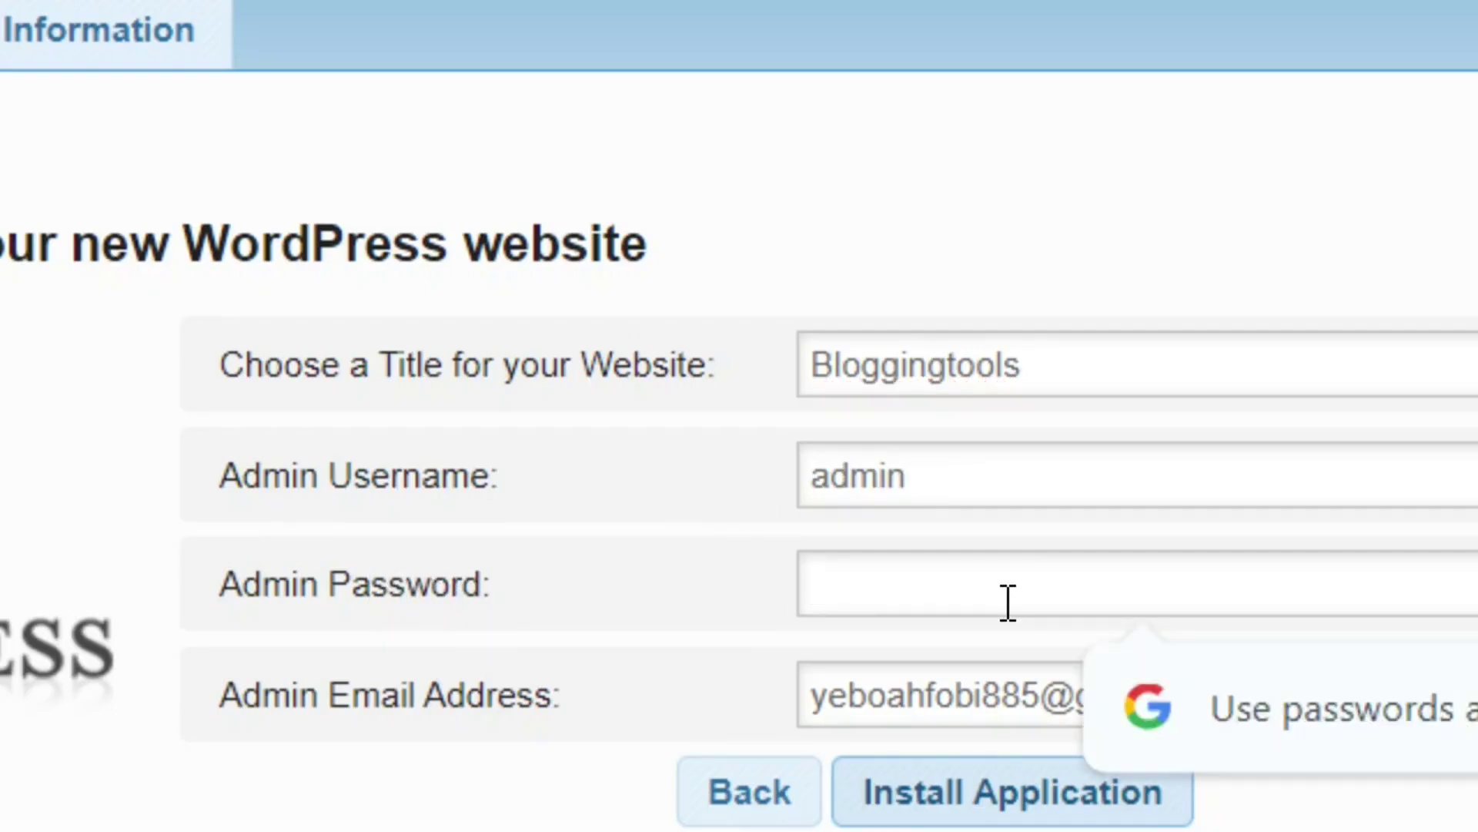
text(•)
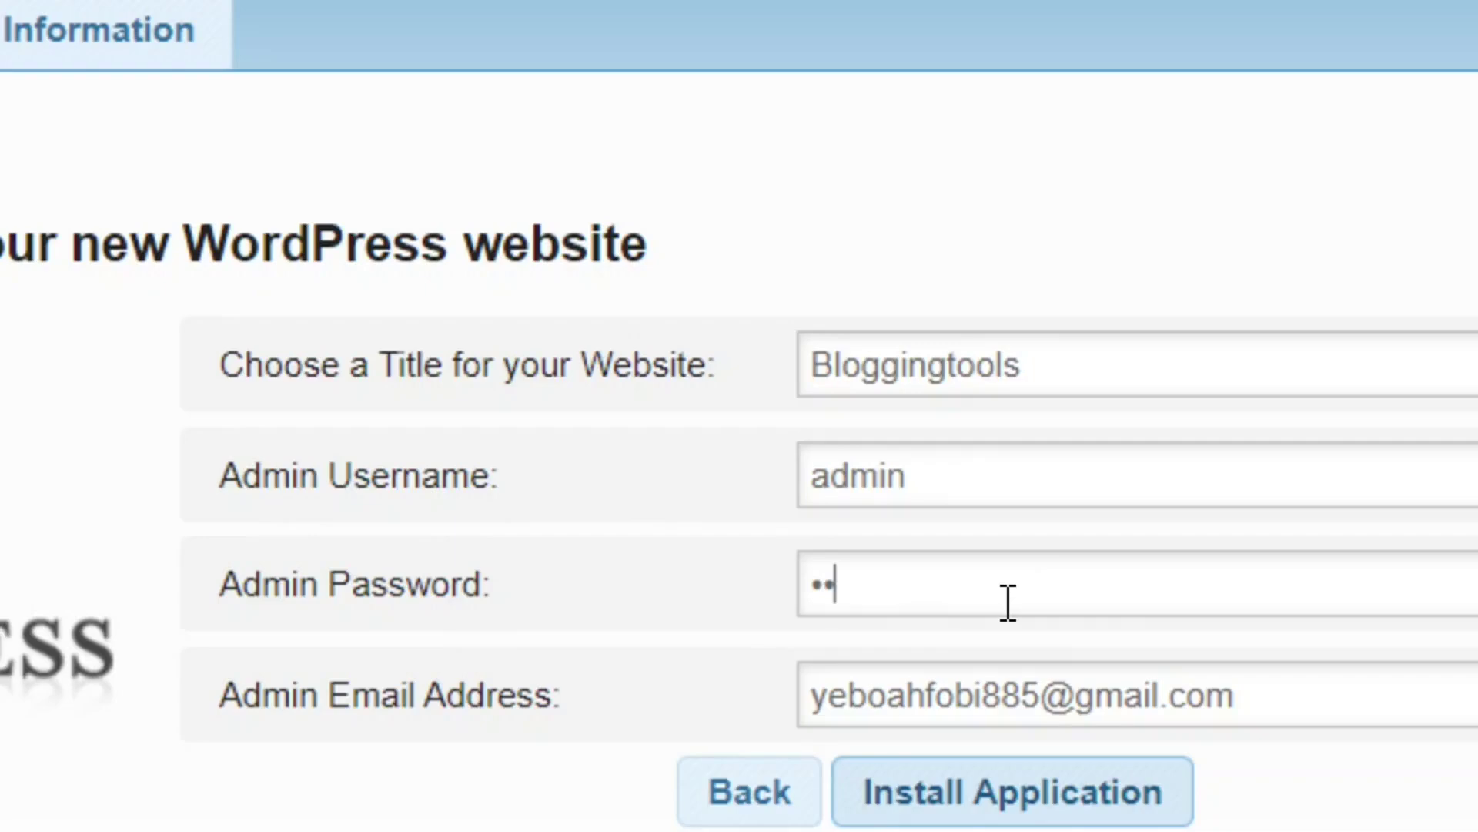
text(•)
key(ctrl+v)
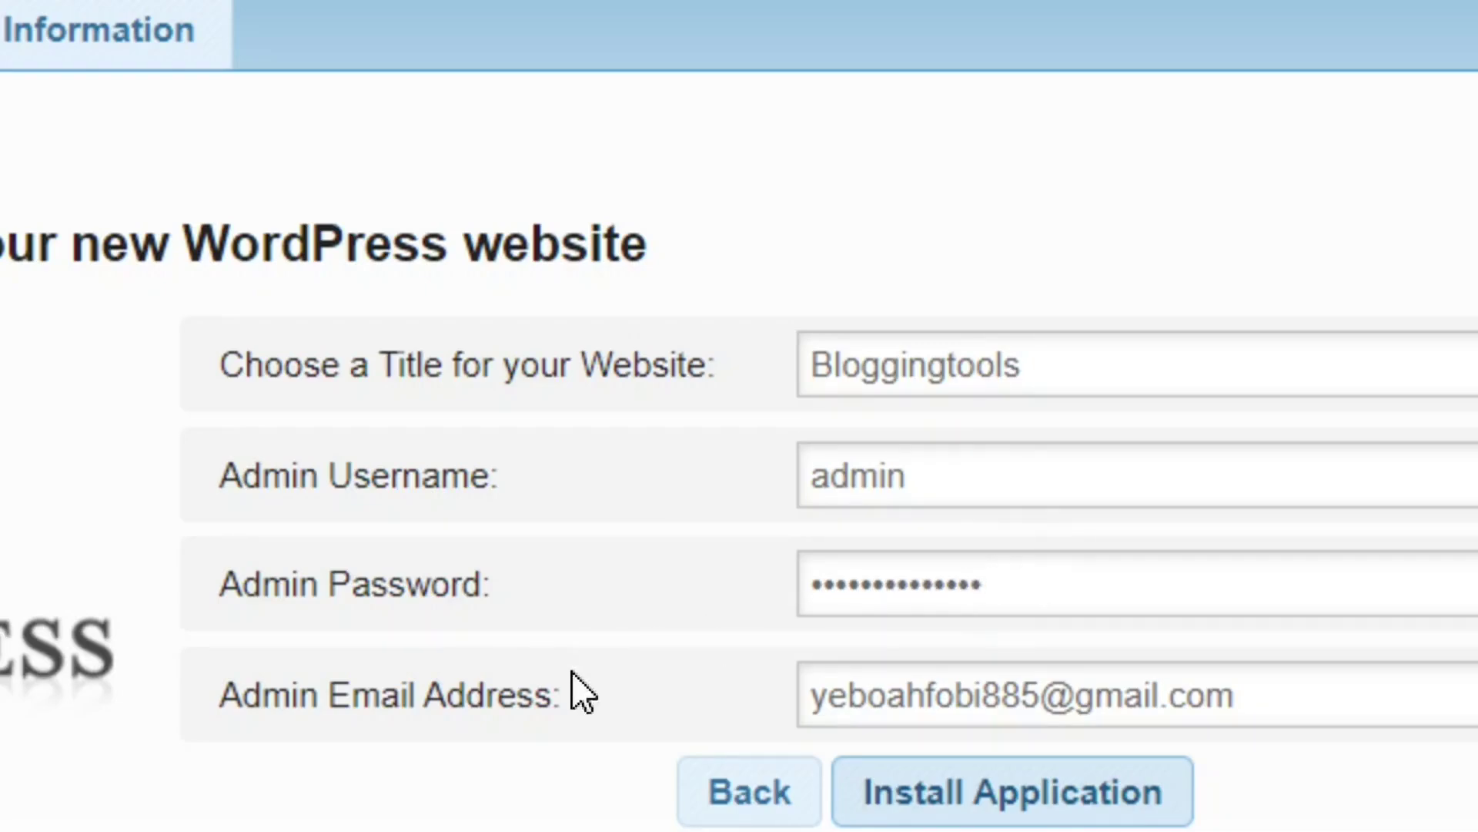
scroll(1001, 716, down, 3)
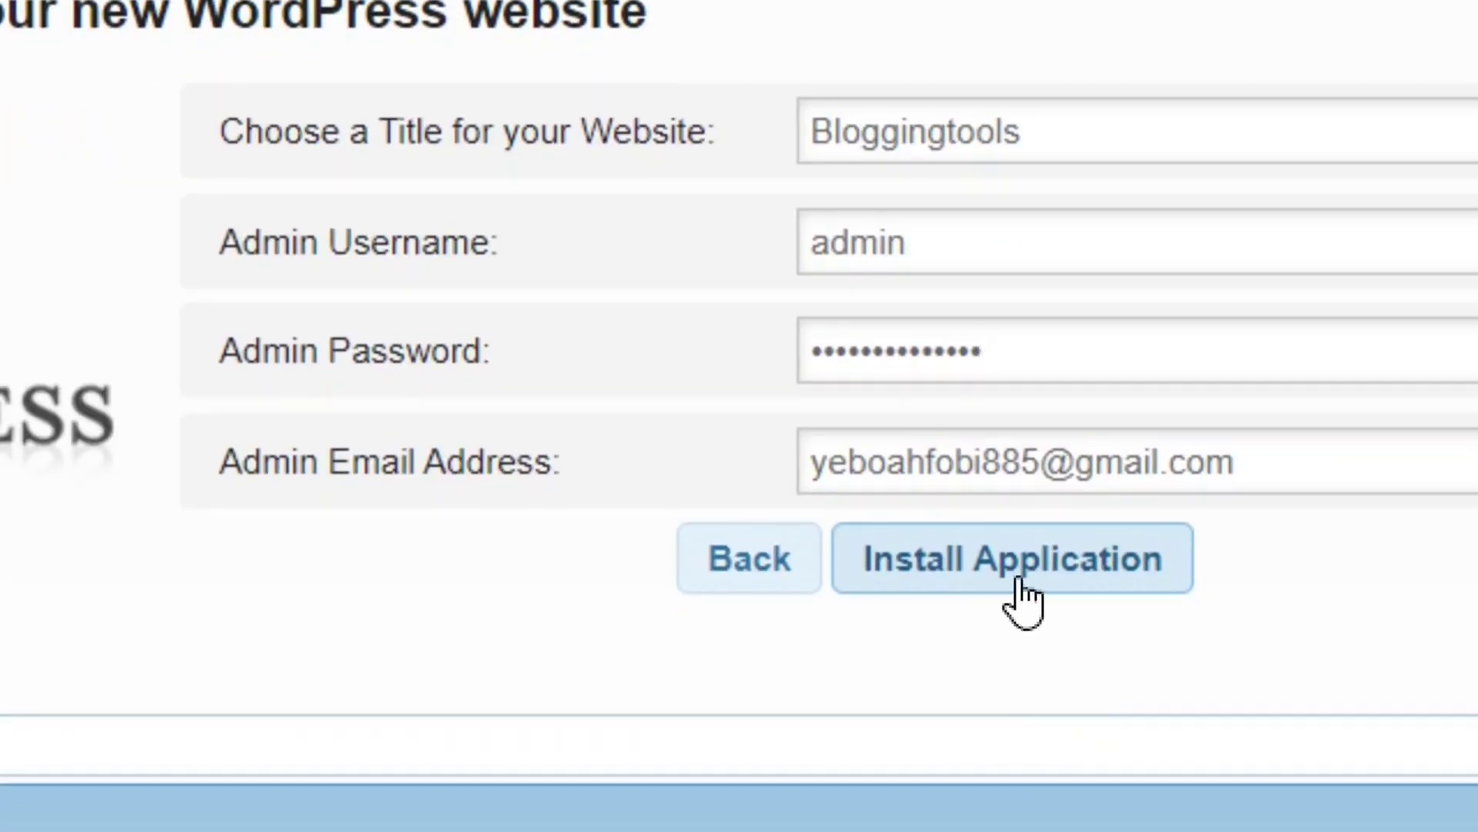
click(1041, 569)
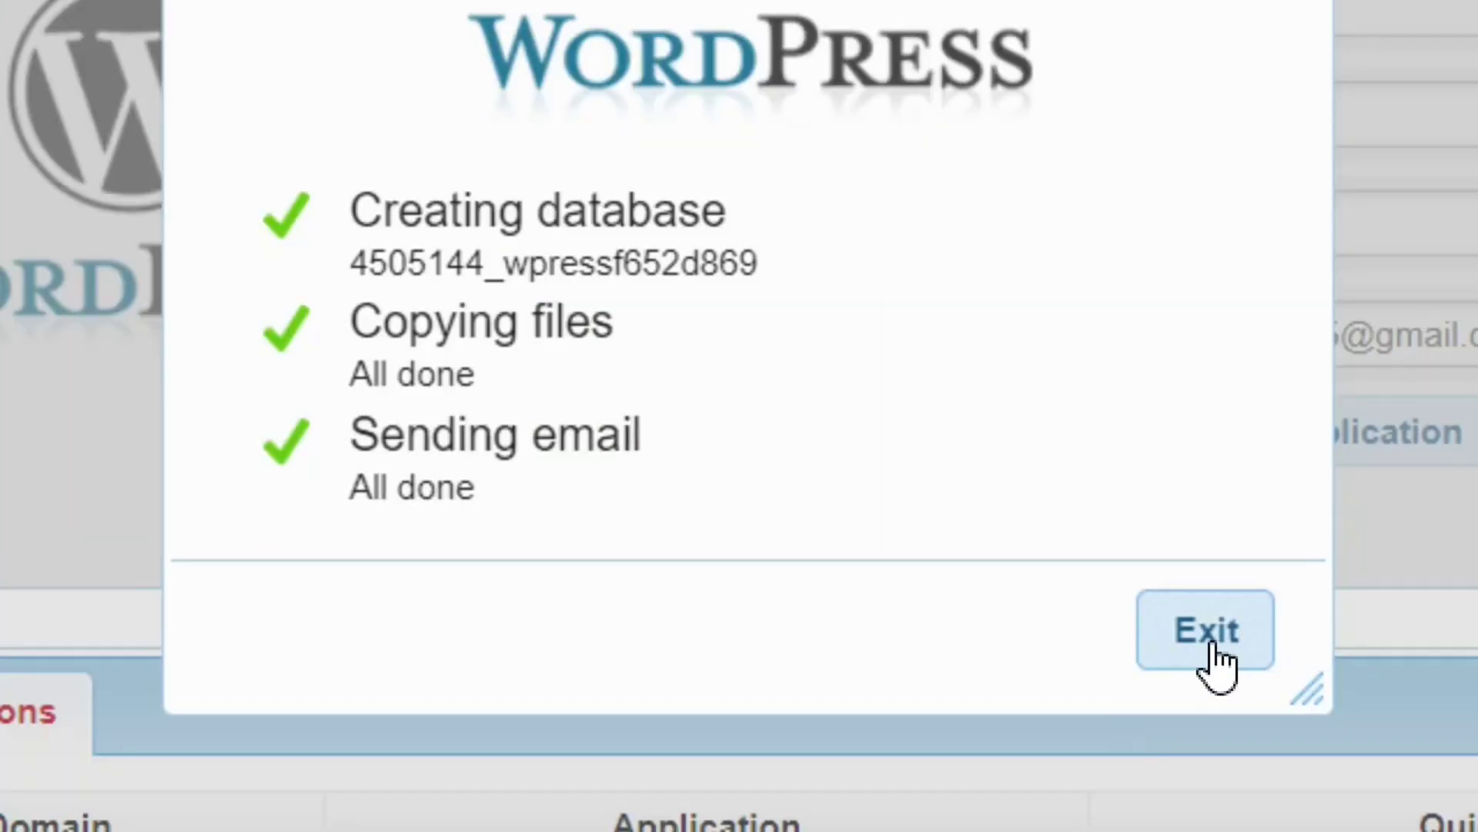
Exit the completed WordPress installation summary once database, files and email are done.
click(1216, 654)
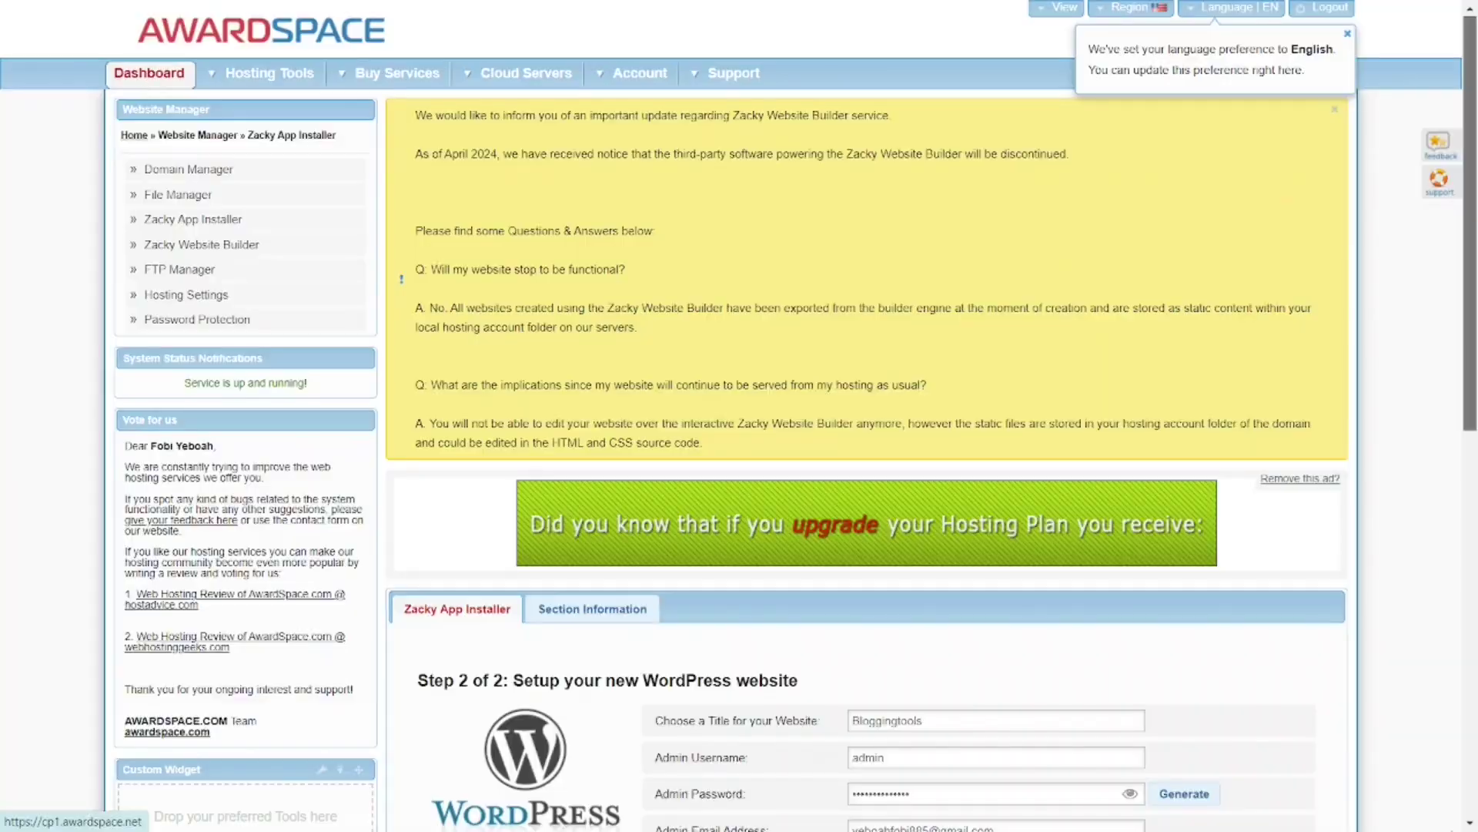
Return to the Zacky App Installer and find bloggingtools.atwebpages.com running WordPress 6.5.5 under Your Installations.
click(262, 131)
scroll(1006, 581, down, 8)
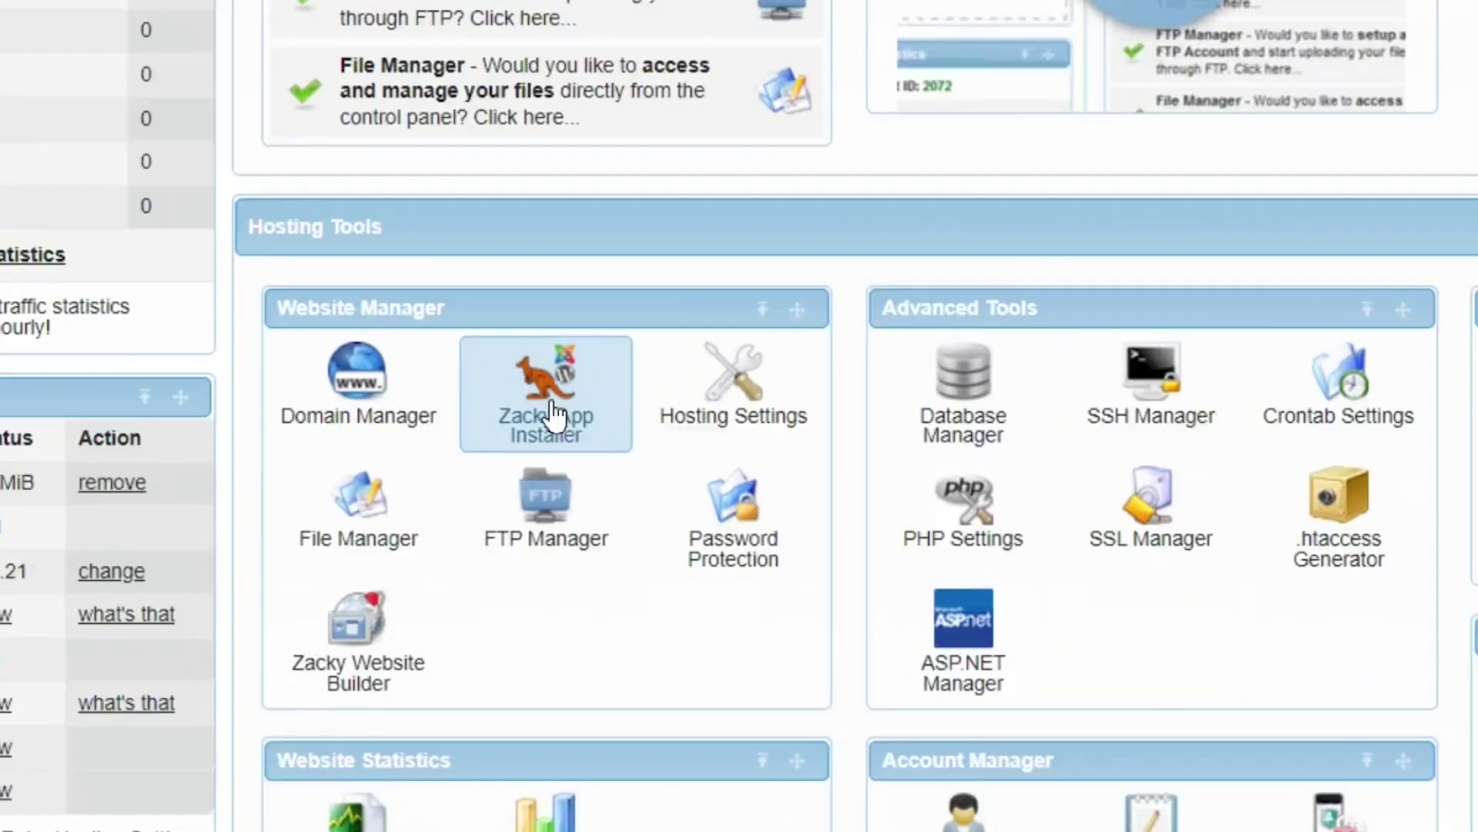
click(553, 397)
scroll(1222, 782, down, 5)
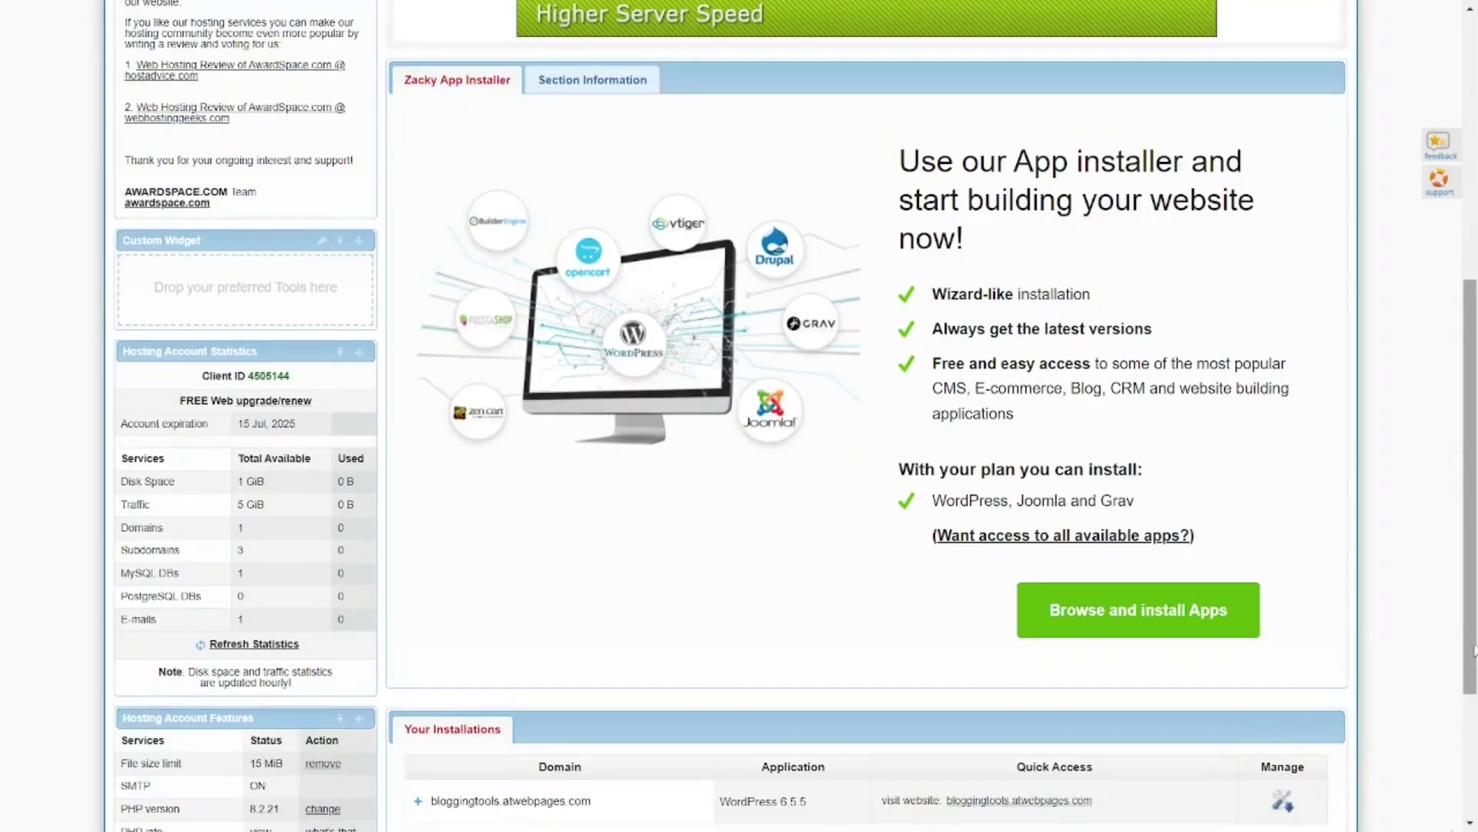
scroll(924, 693, down, 3)
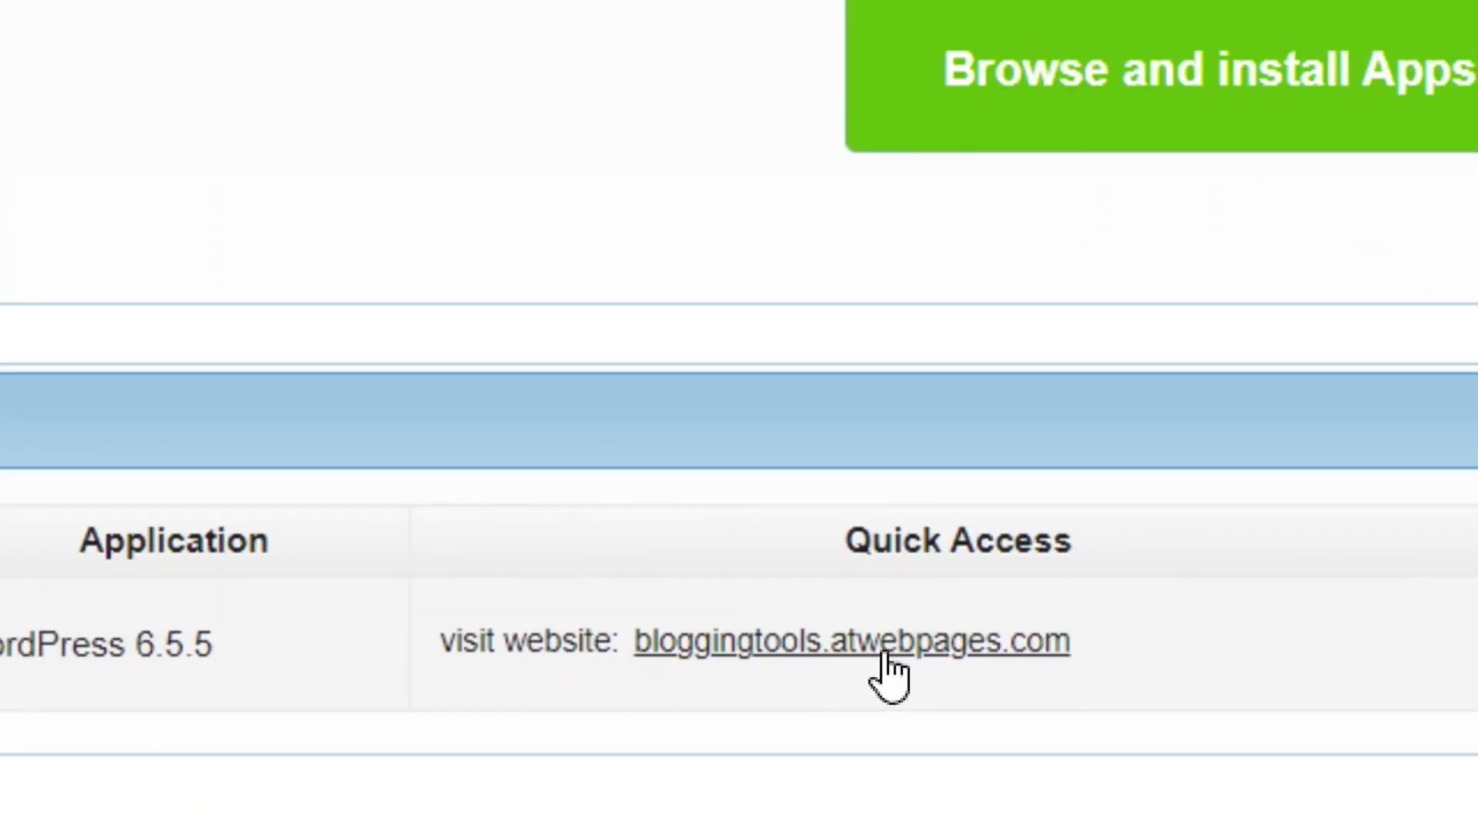
Visit bloggingtools.atwebpages.com from Quick Access and scroll through its default-theme homepage.
click(897, 649)
scroll(739, 415, down, 15)
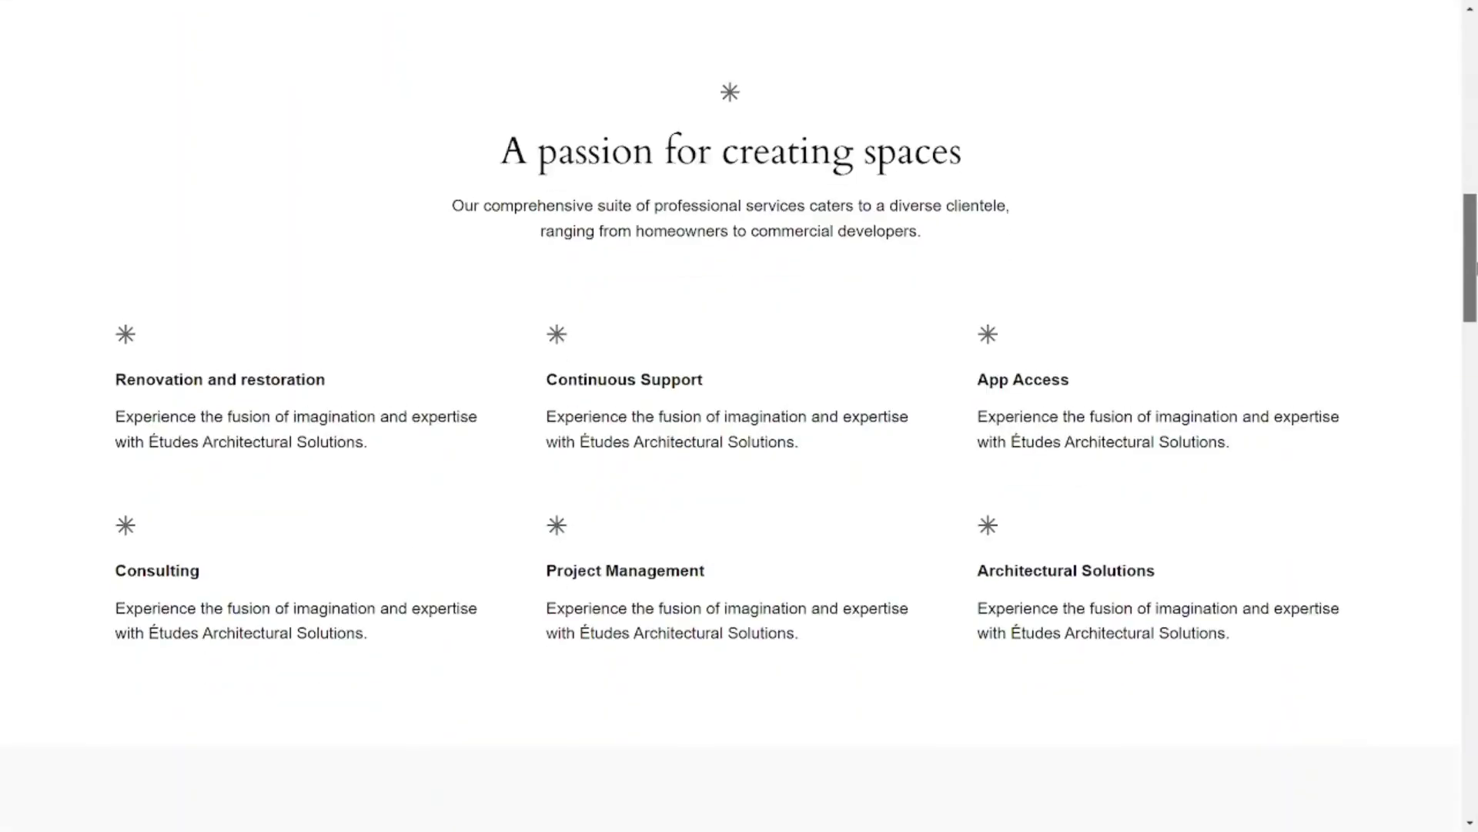
scroll(740, 416, down, 12)
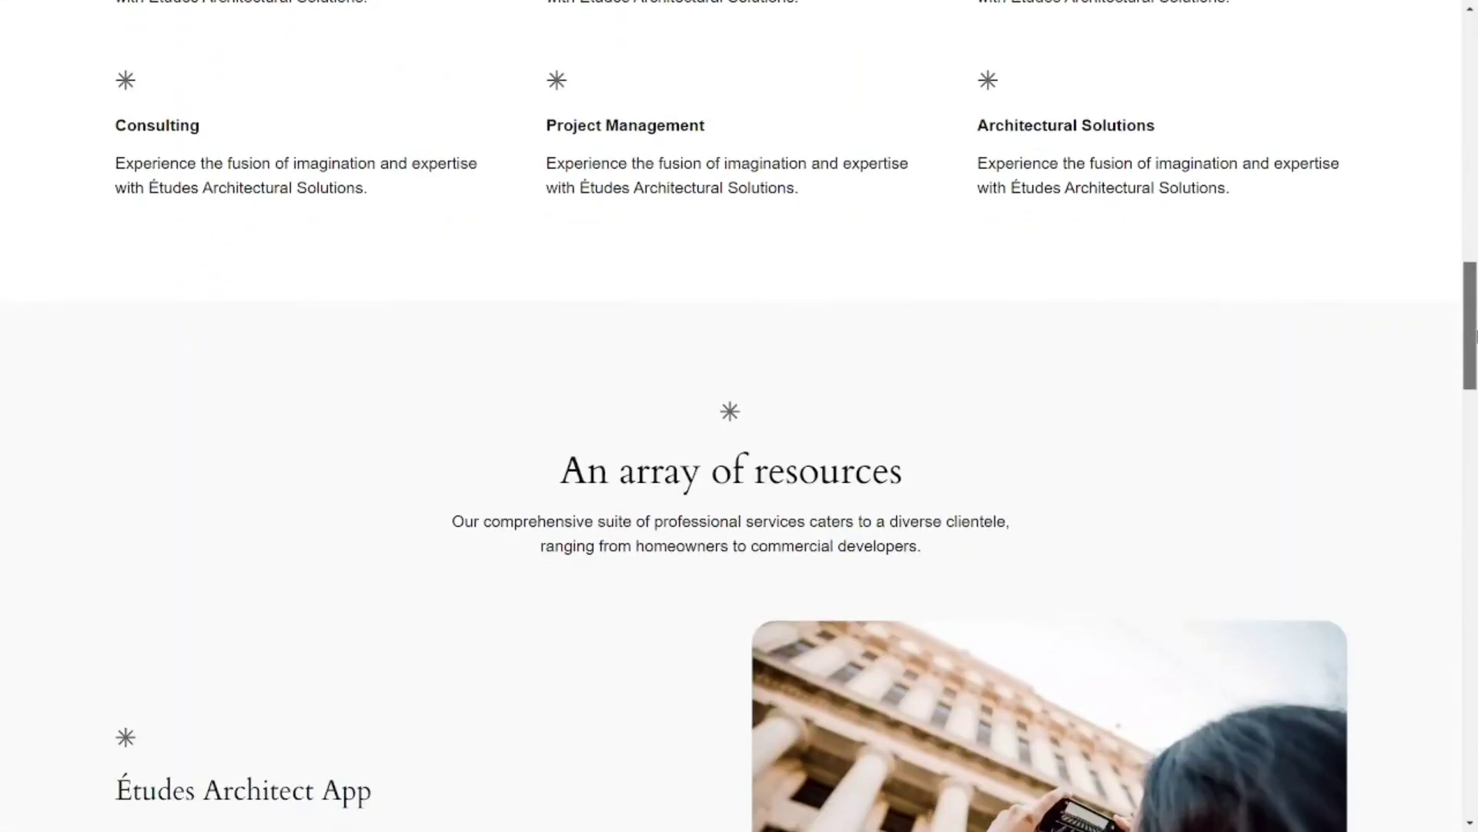
scroll(740, 415, down, 15)
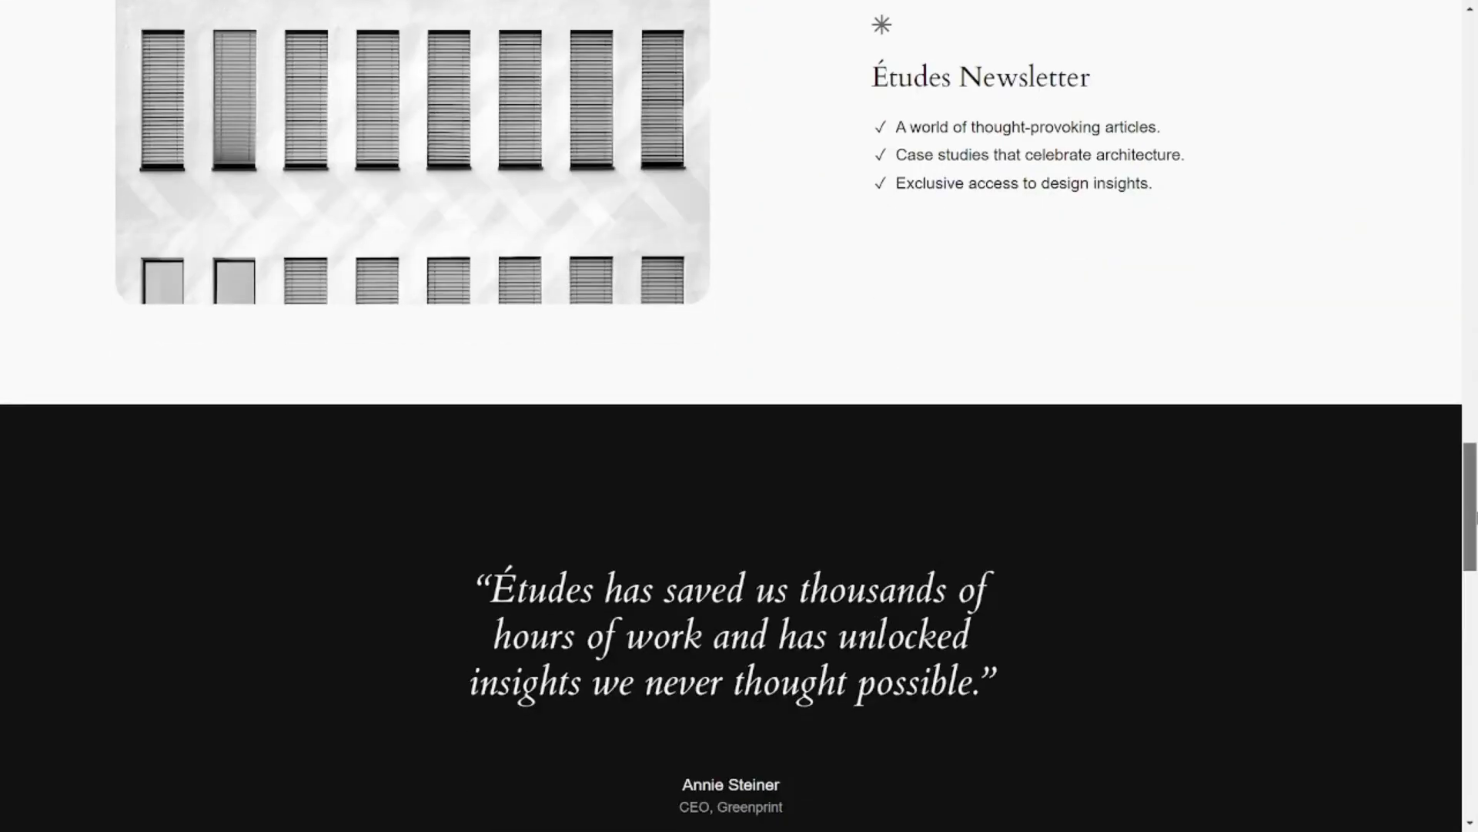
scroll(740, 415, down, 12)
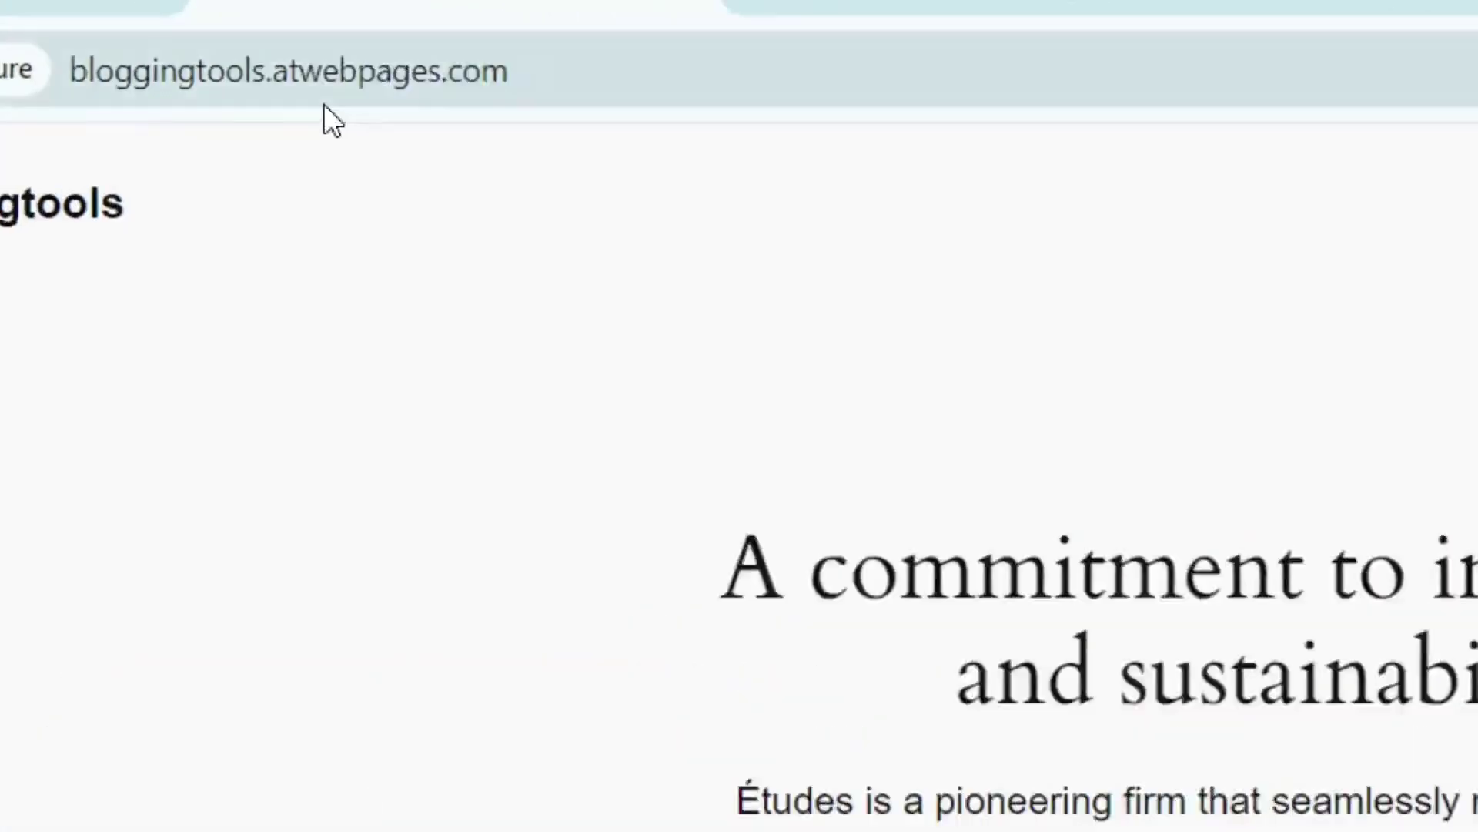
Add /wp-admin to the site address to load the WordPress login page.
click(465, 67)
click(465, 66)
text(/wp-adm)
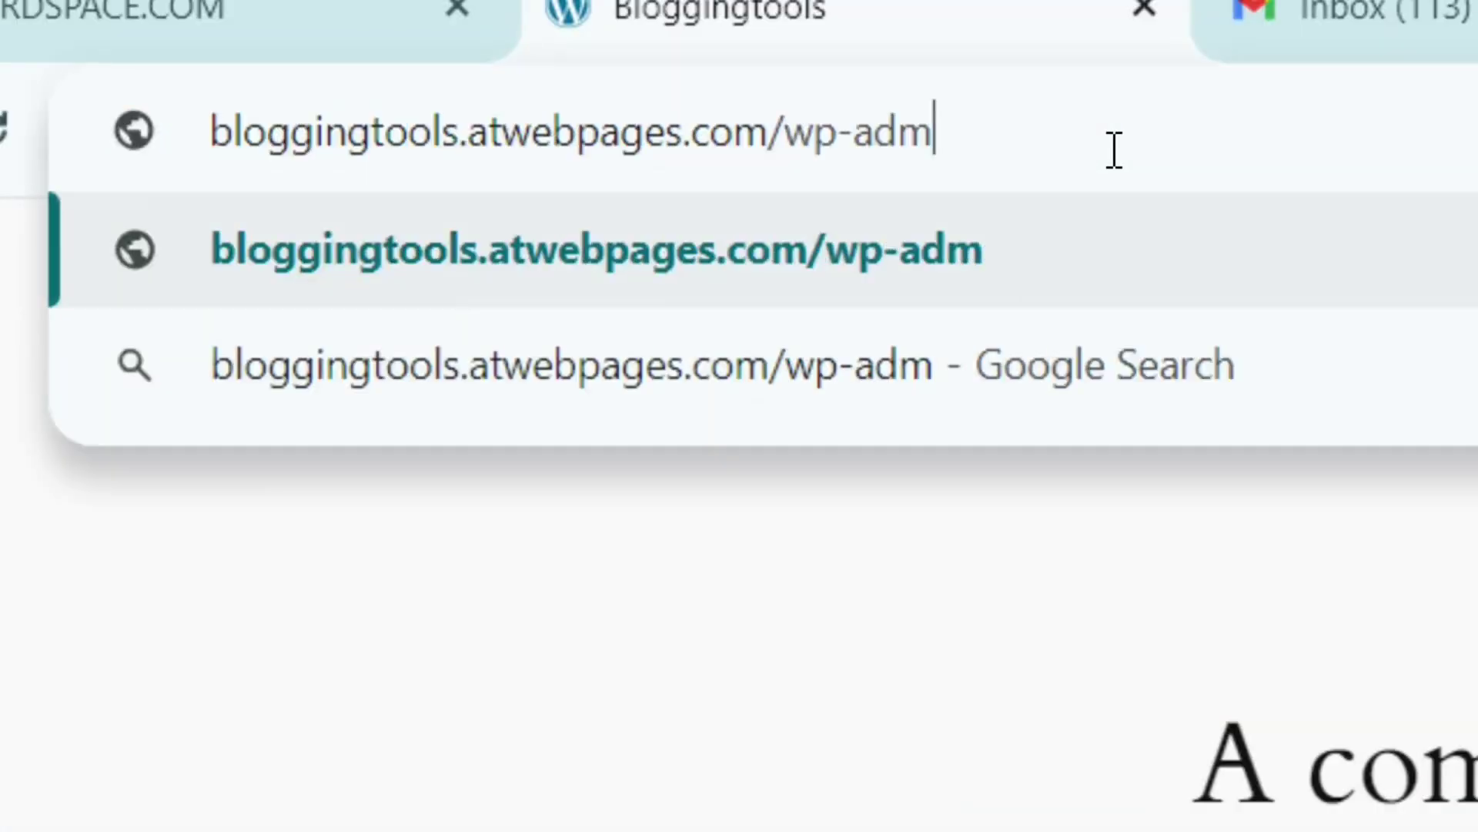
text(in)
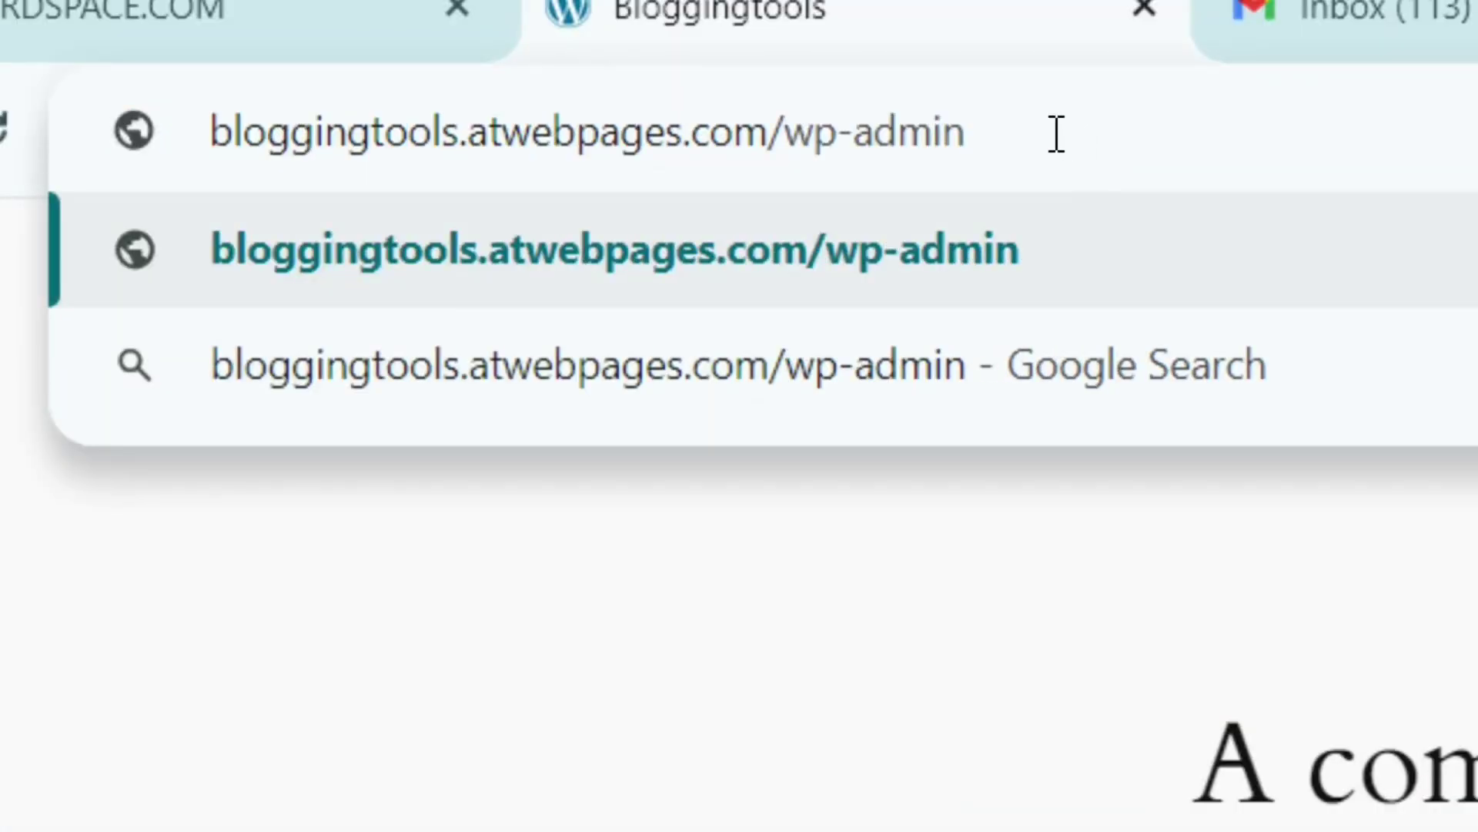
drag(1057, 133, 793, 142)
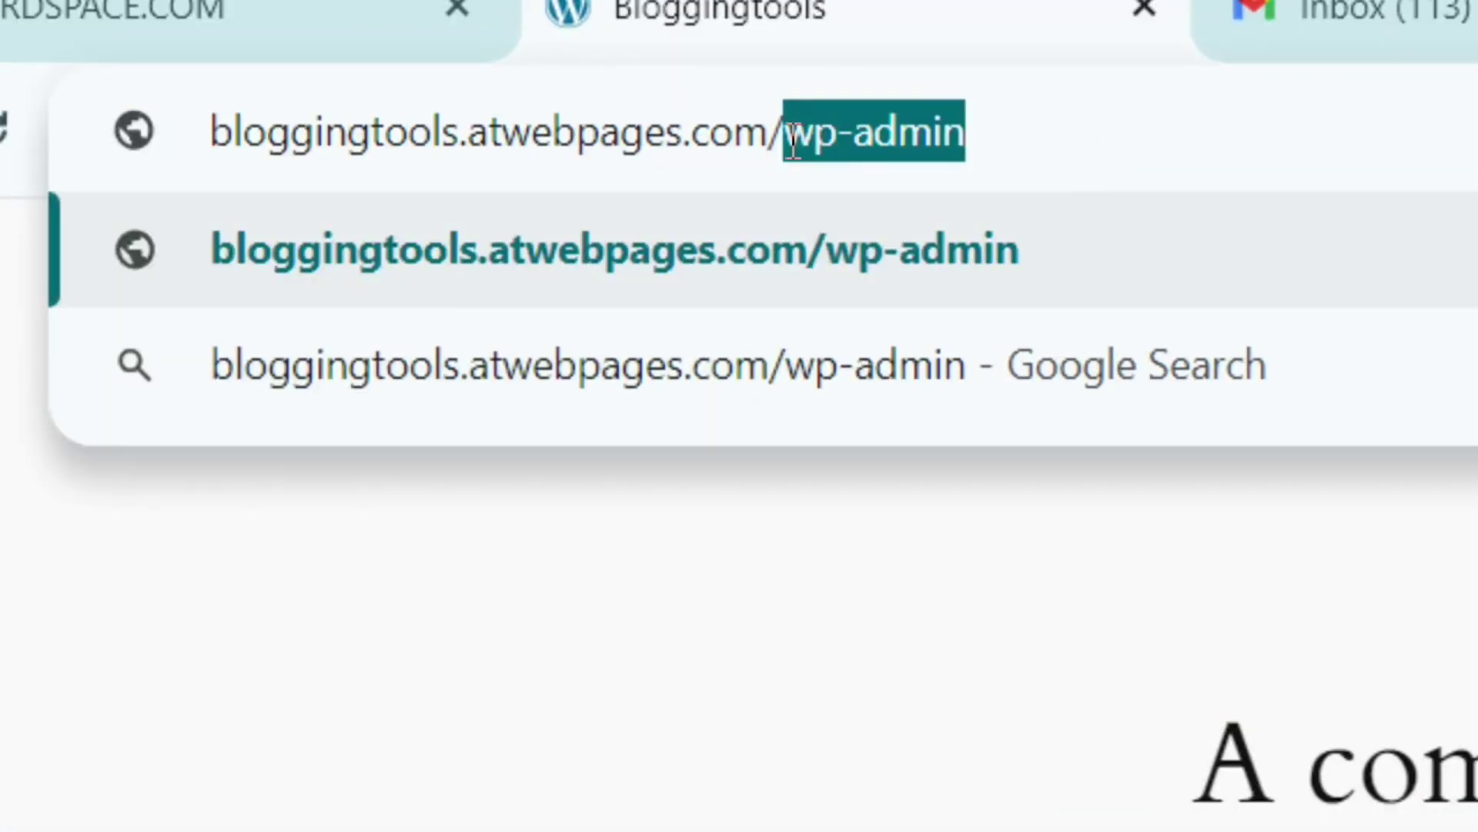
click(1057, 135)
key(Return)
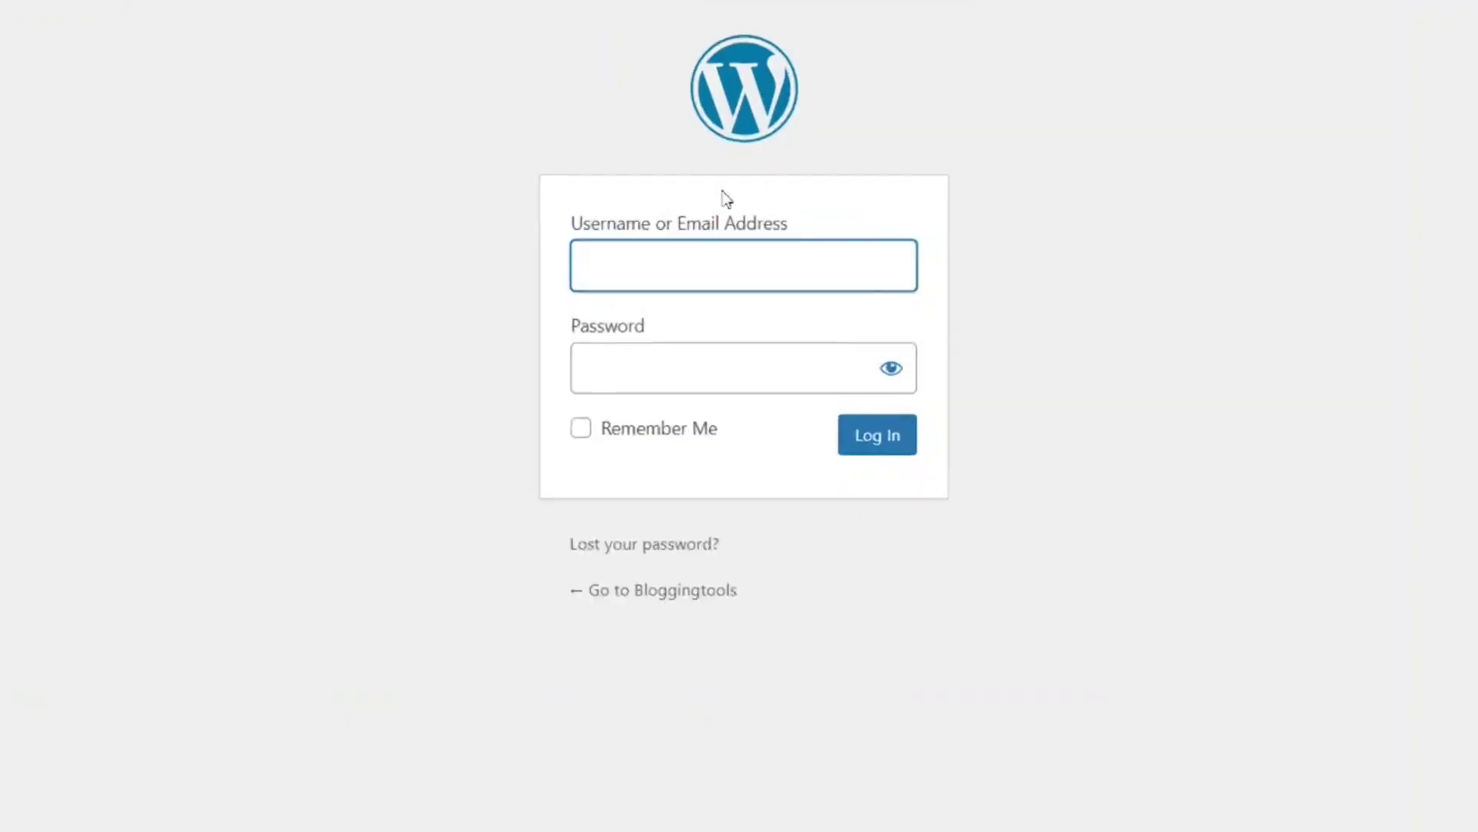
Log in with username admin and the account password to reach the Dashboard.
text(admin)
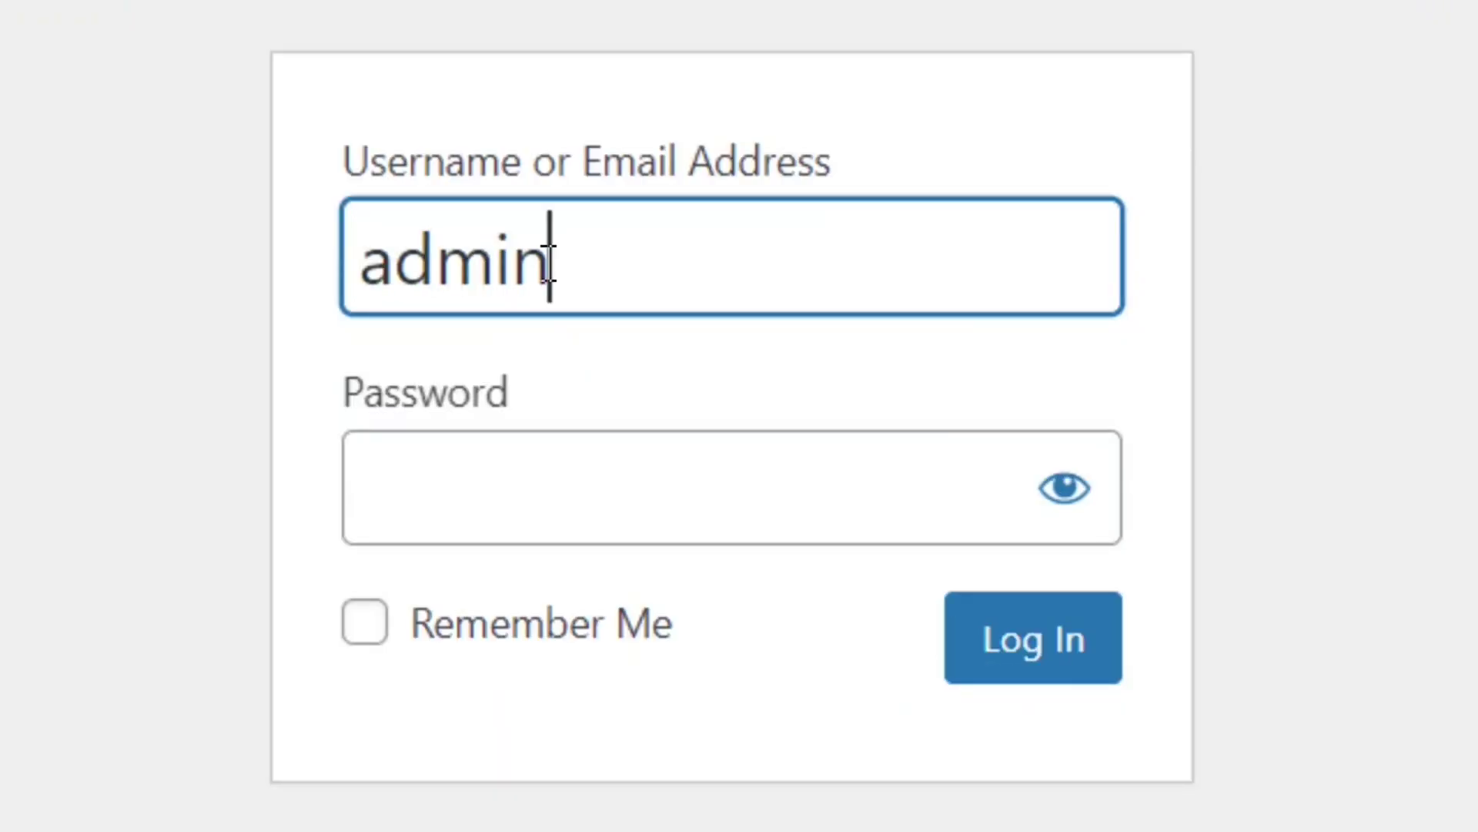
click(518, 492)
text(••)
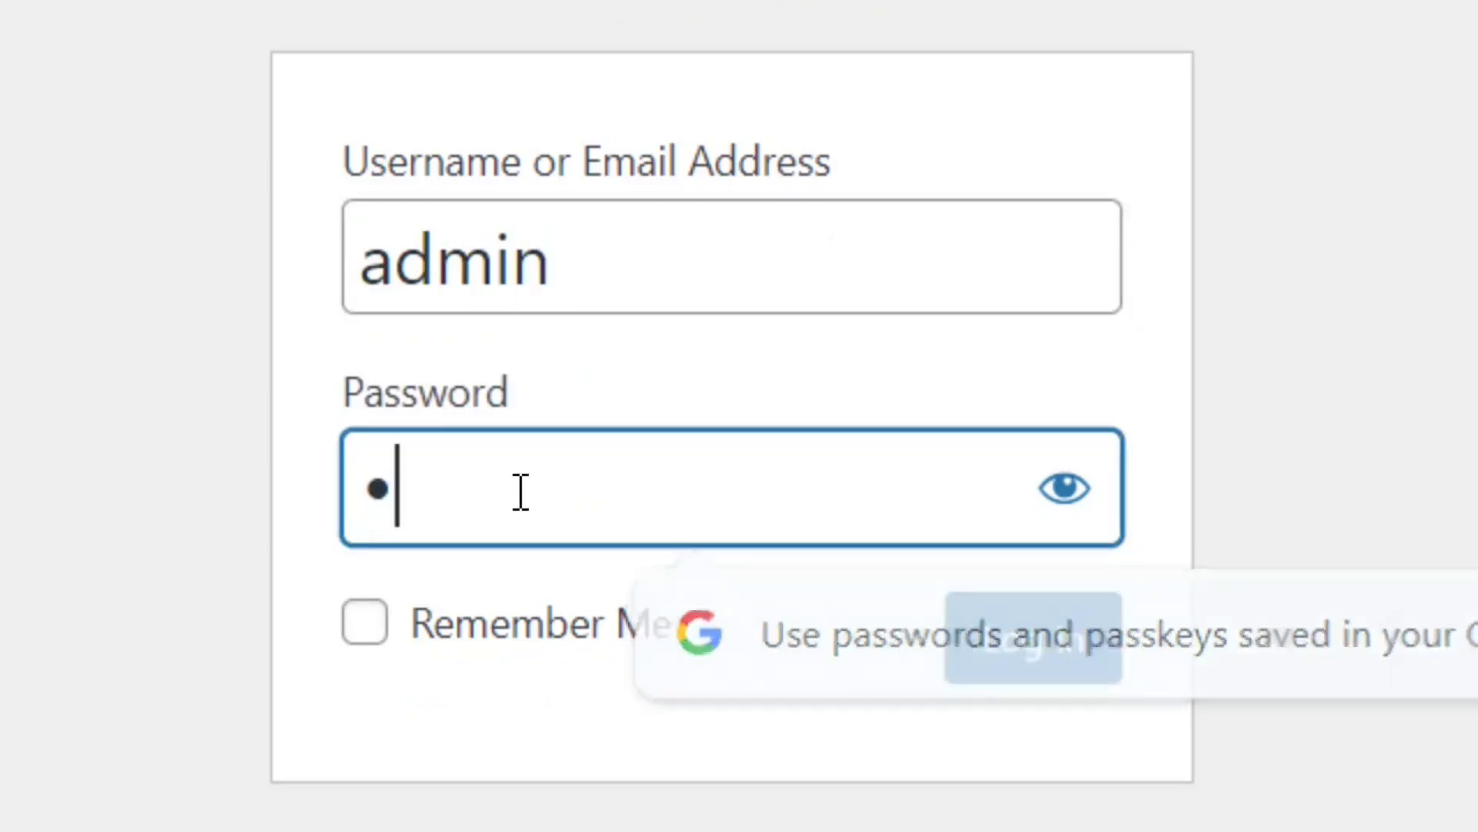
text(••••••••••••)
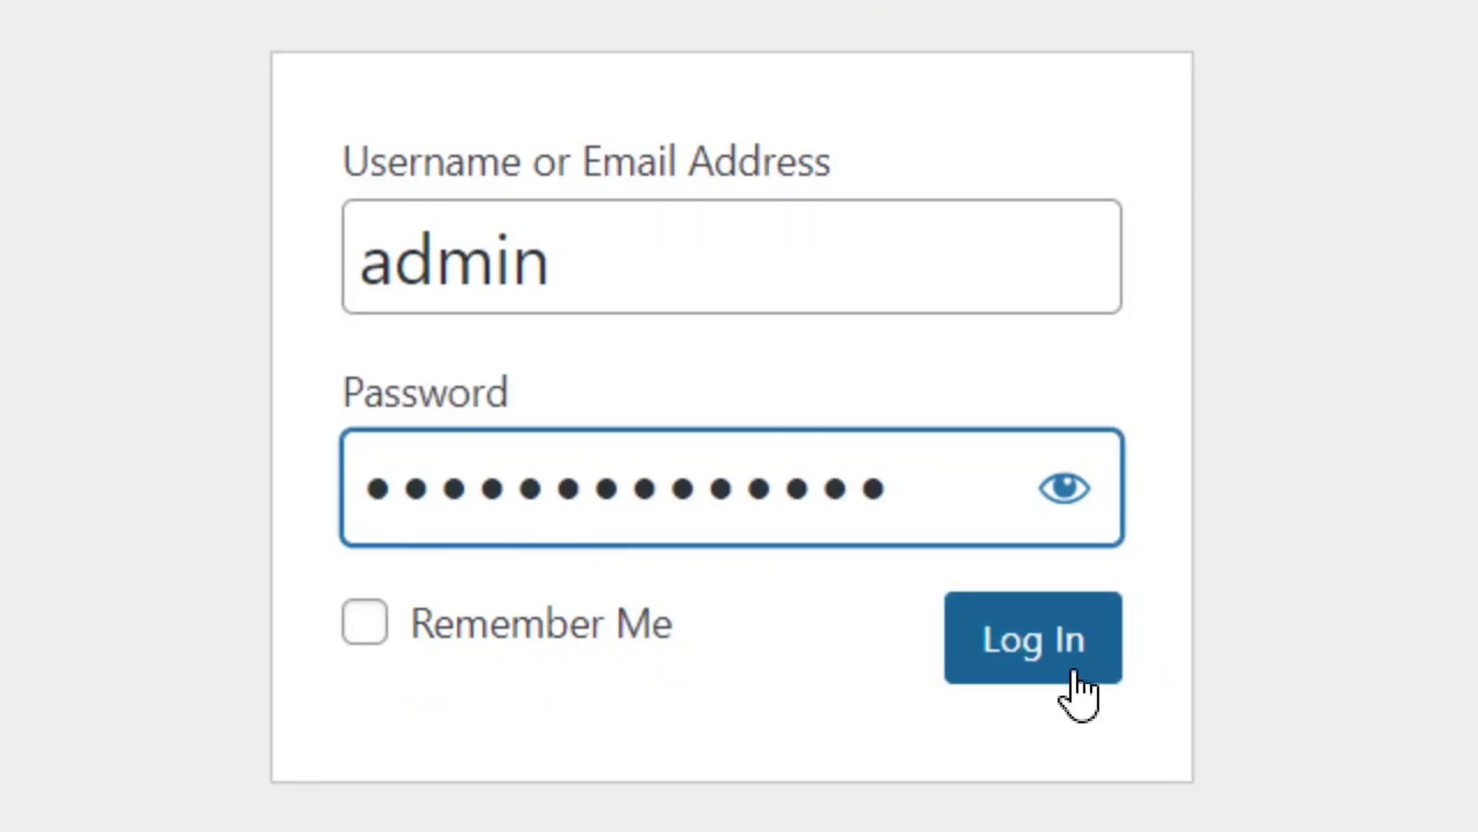
click(1070, 668)
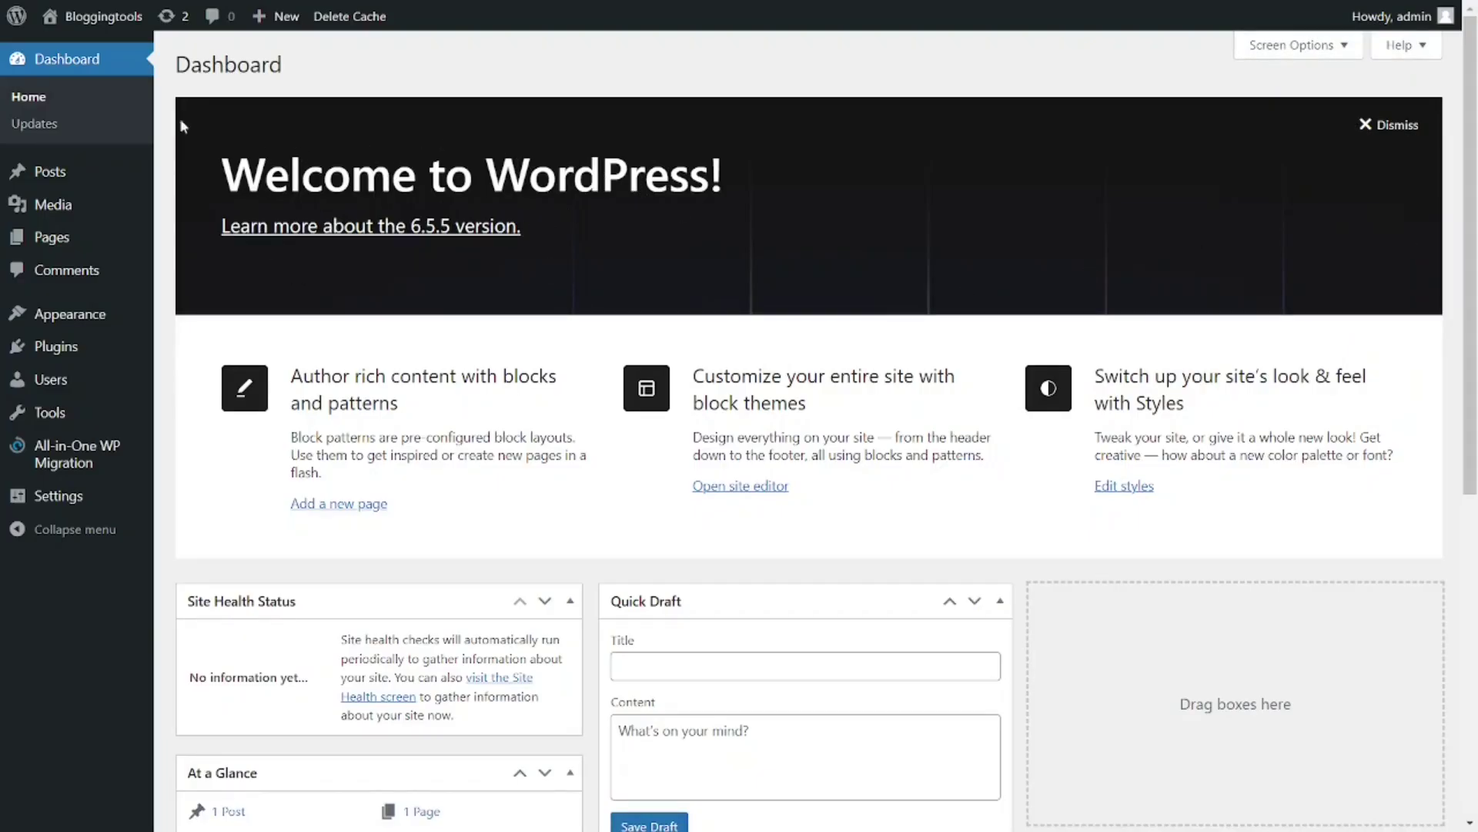
Use Visit Site in the Bloggingtools admin bar menu and scroll down the live homepage.
mouse_move(89, 33)
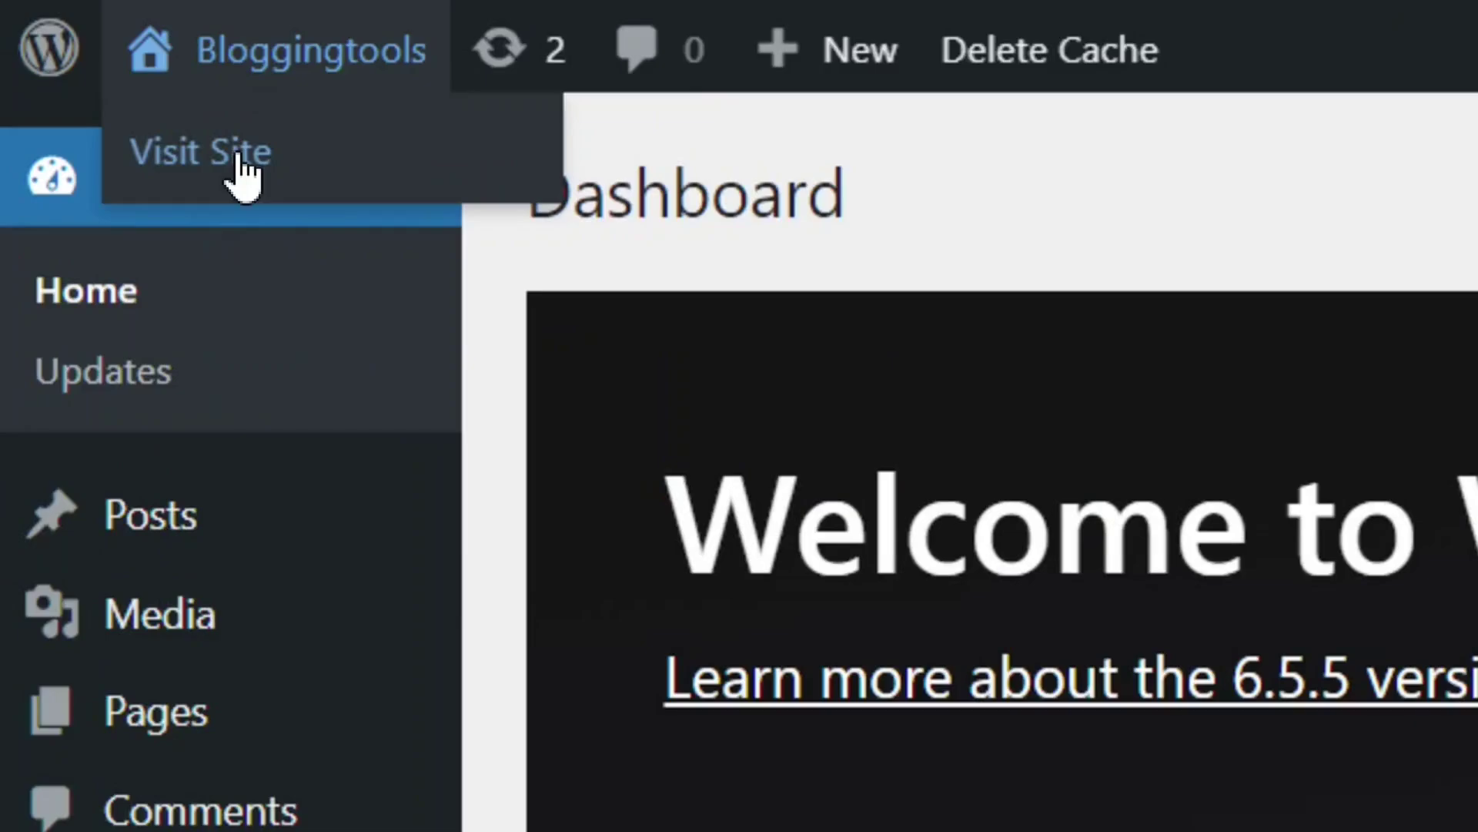
click(239, 156)
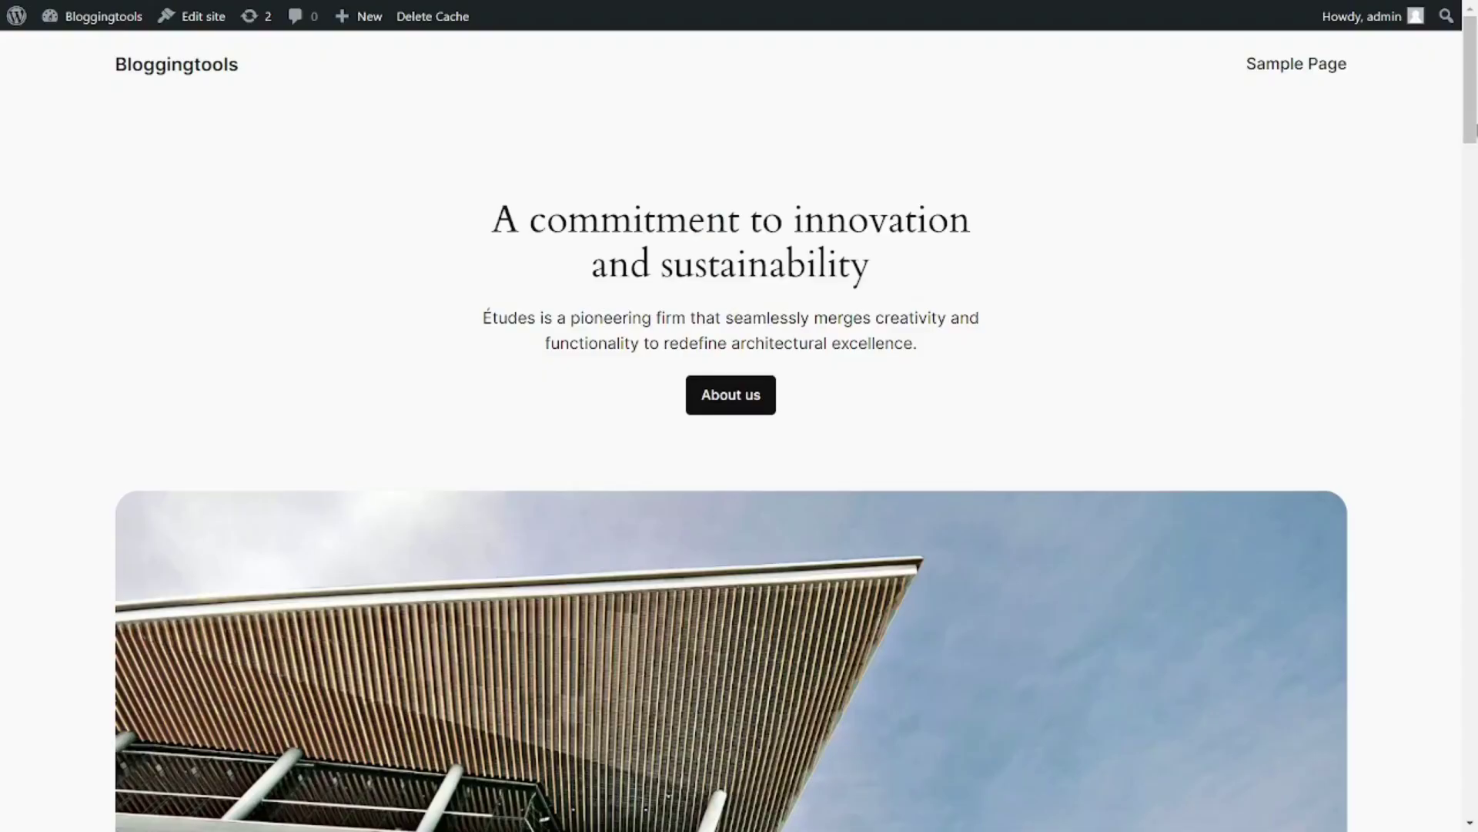
mouse_move(1473, 131)
mouse_down()
mouse_move(1474, 811)
mouse_move(1475, 119)
mouse_up()
mouse_move(1472, 133)
mouse_down()
mouse_move(1474, 800)
mouse_move(1475, 124)
mouse_up()
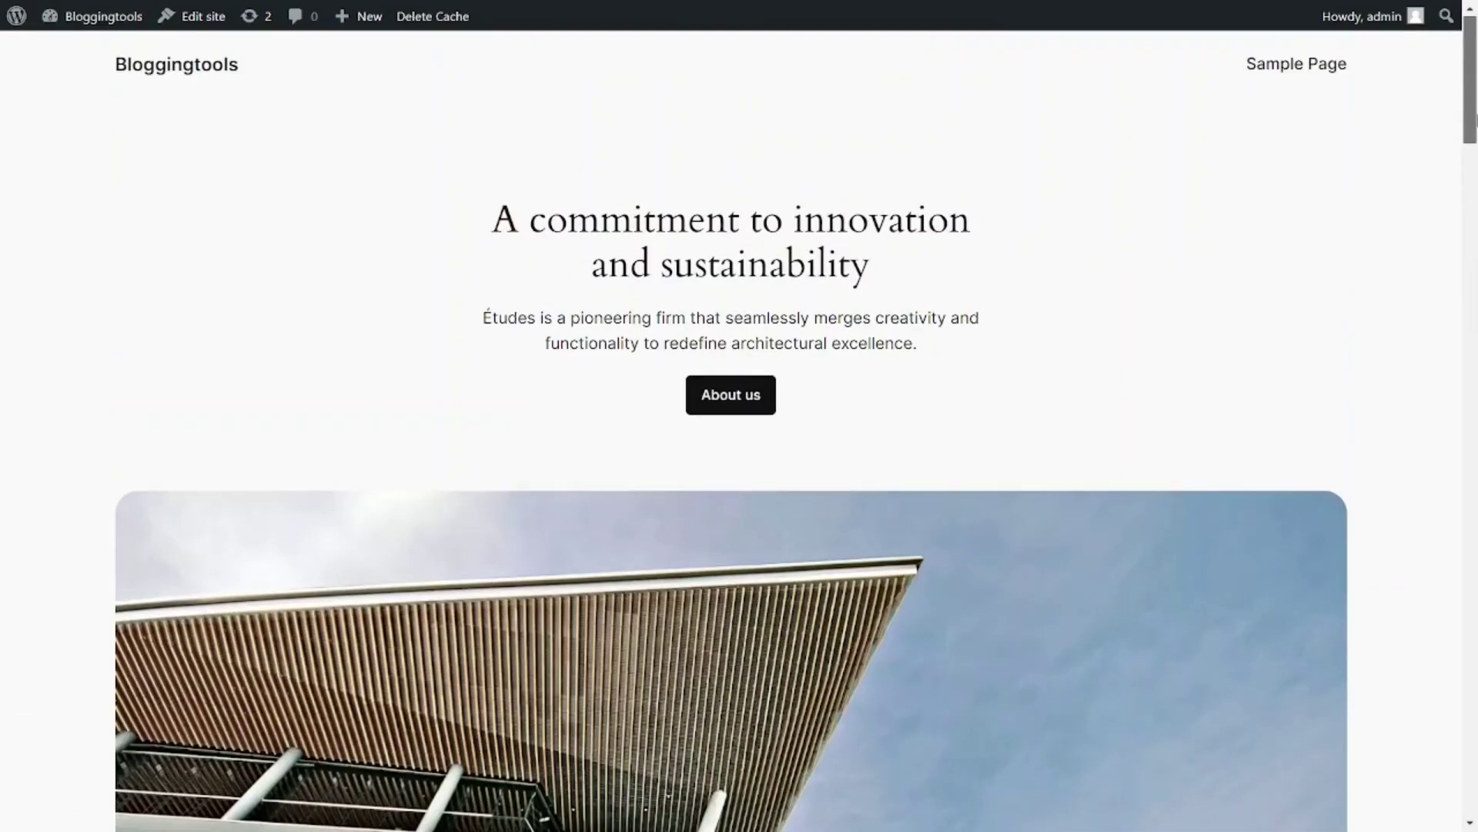